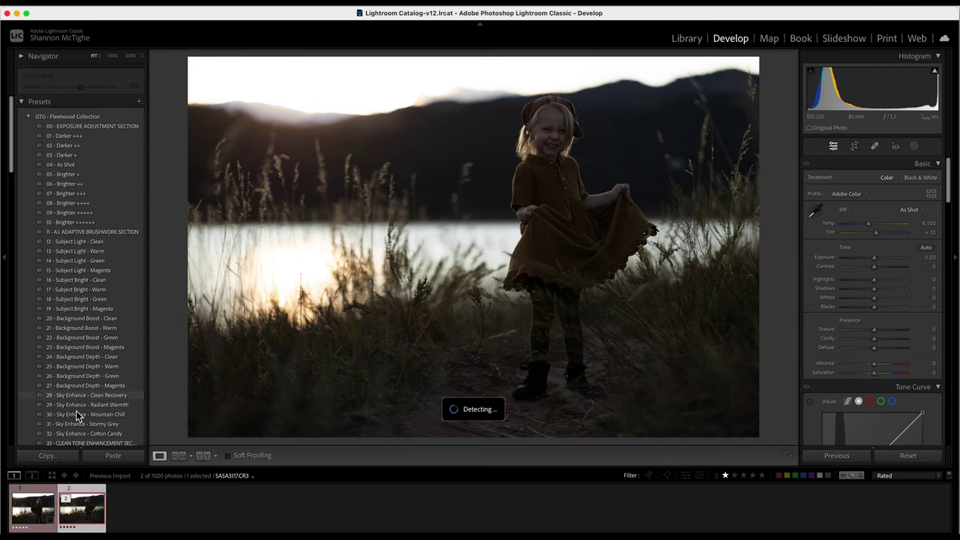
click(914, 147)
click(914, 147)
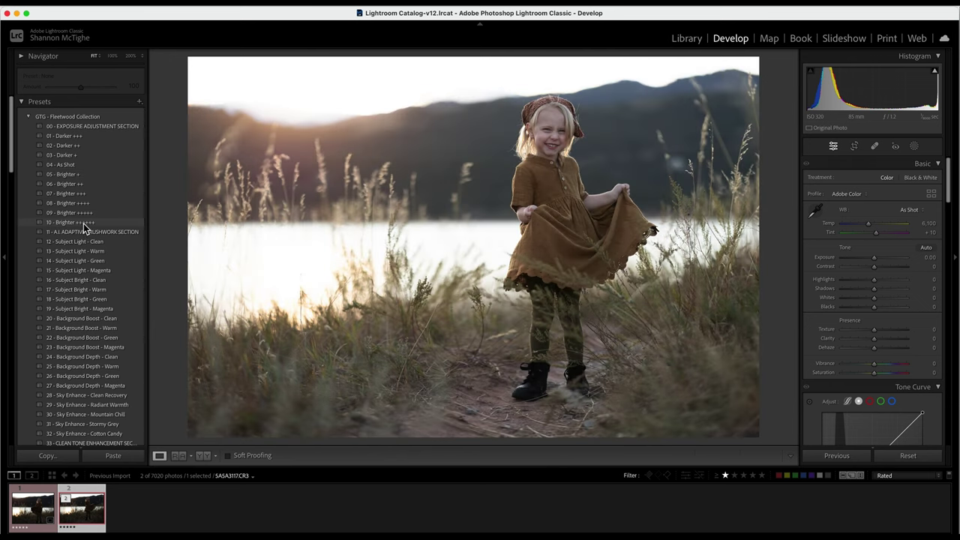
Try the 10 - Brighter ++++++ exposure preset on the photo, and replace it with 05 - Brighter +.
click(84, 223)
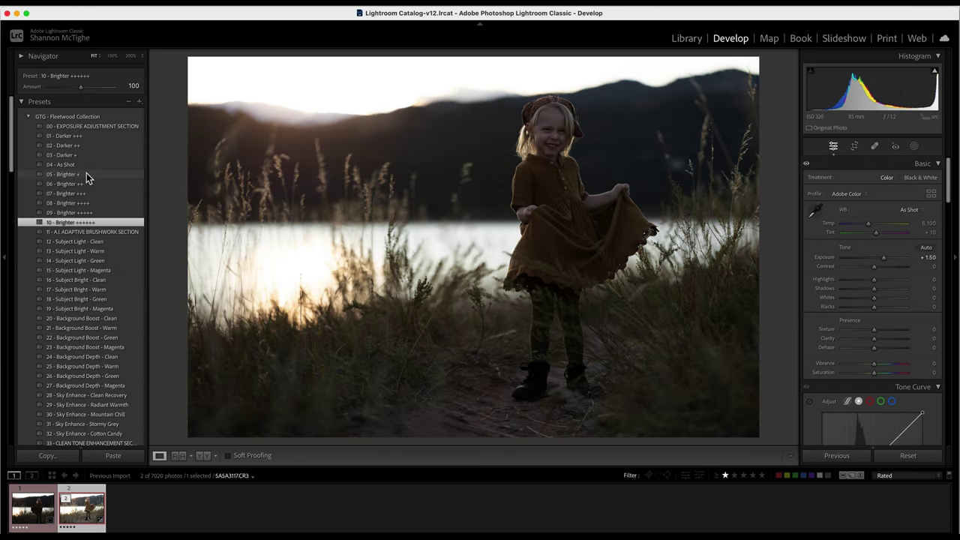
click(86, 174)
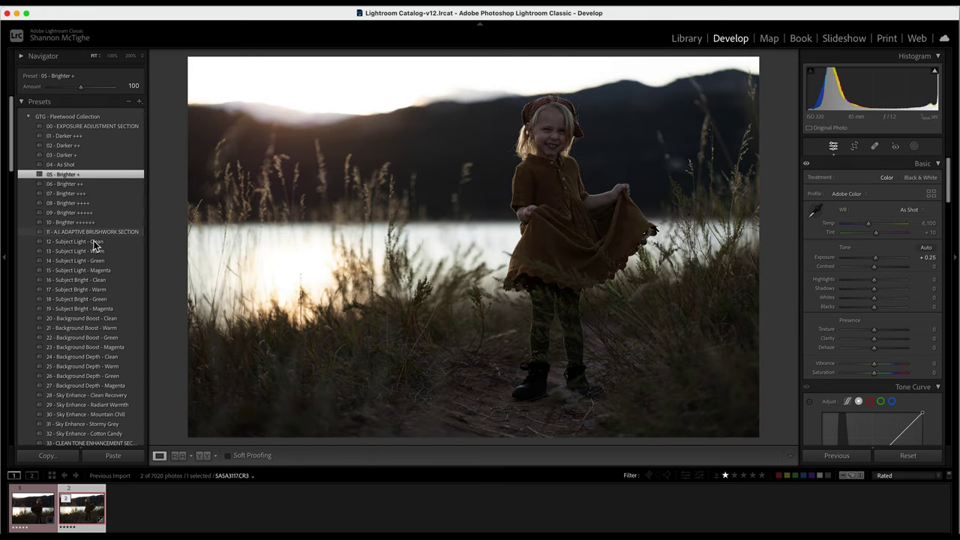
Look through the Fleetwood Collection's adaptive subject, background, sky and tone presets, previewing them on the photo.
scroll(79, 246, down, 3)
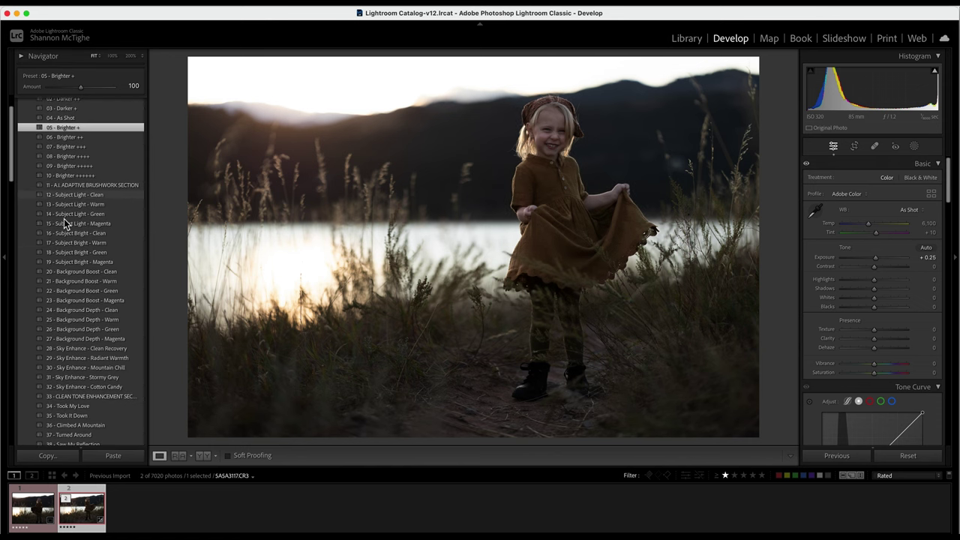
scroll(79, 196, down, 1)
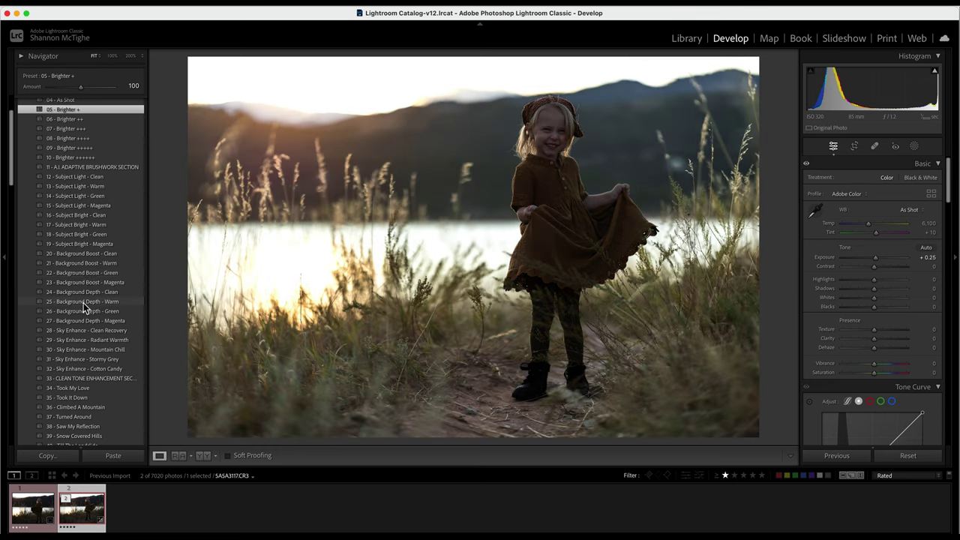
scroll(84, 308, down, 1)
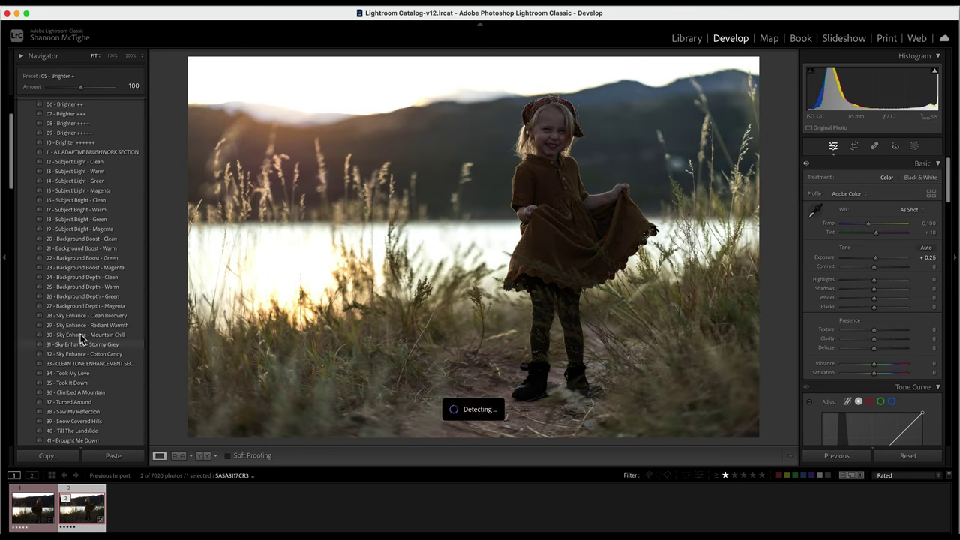
scroll(70, 322, down, 1)
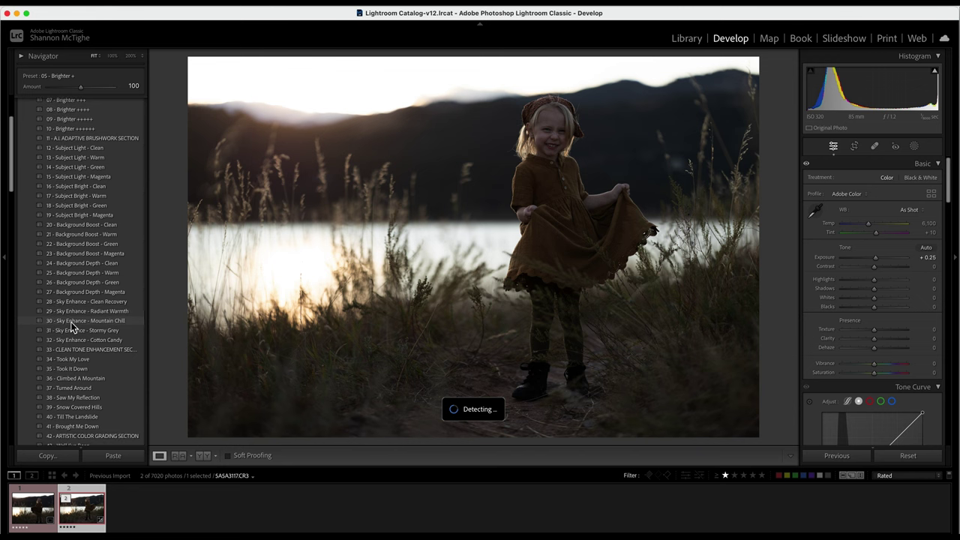
scroll(70, 323, down, 5)
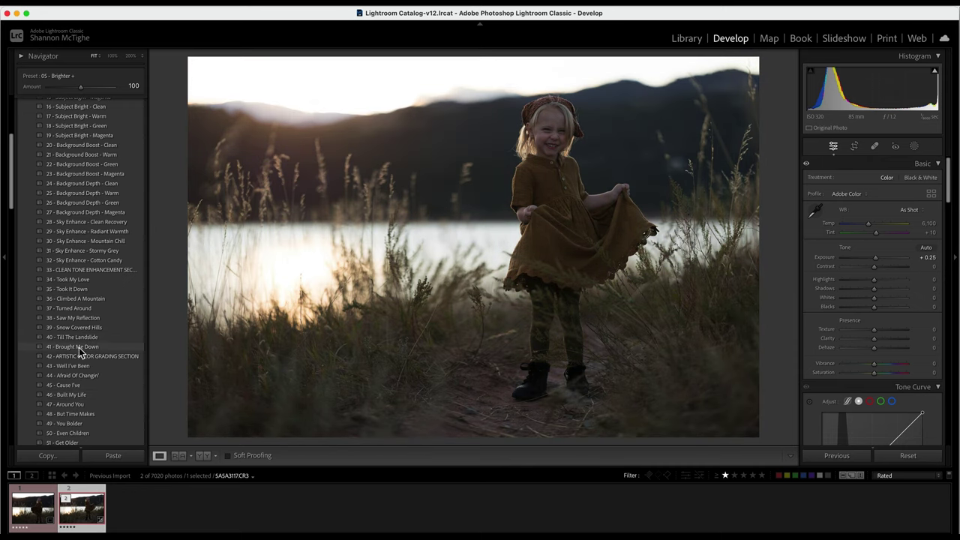
scroll(81, 366, up, 5)
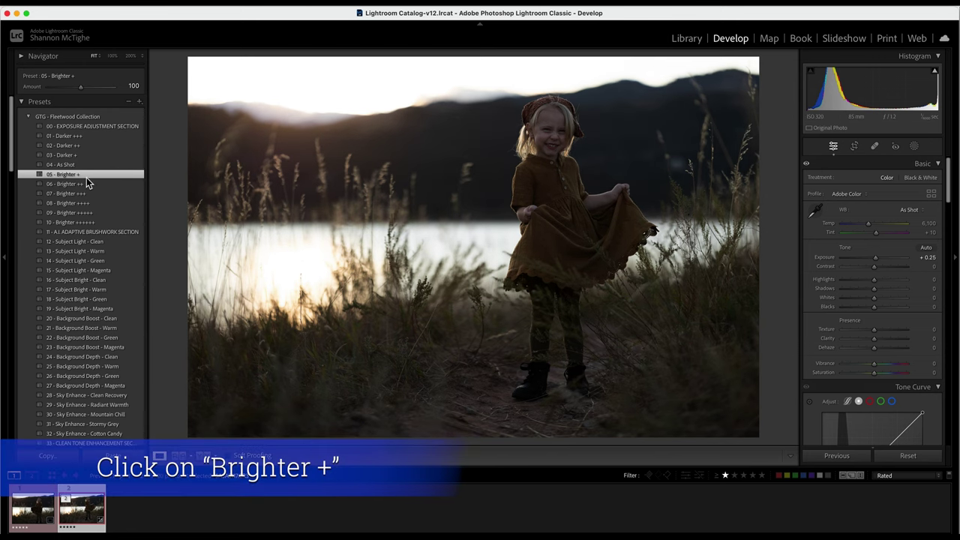
Apply the 05 - Brighter + exposure preset and the 13 - Subject Light - Warm adaptive preset to the photo.
click(86, 177)
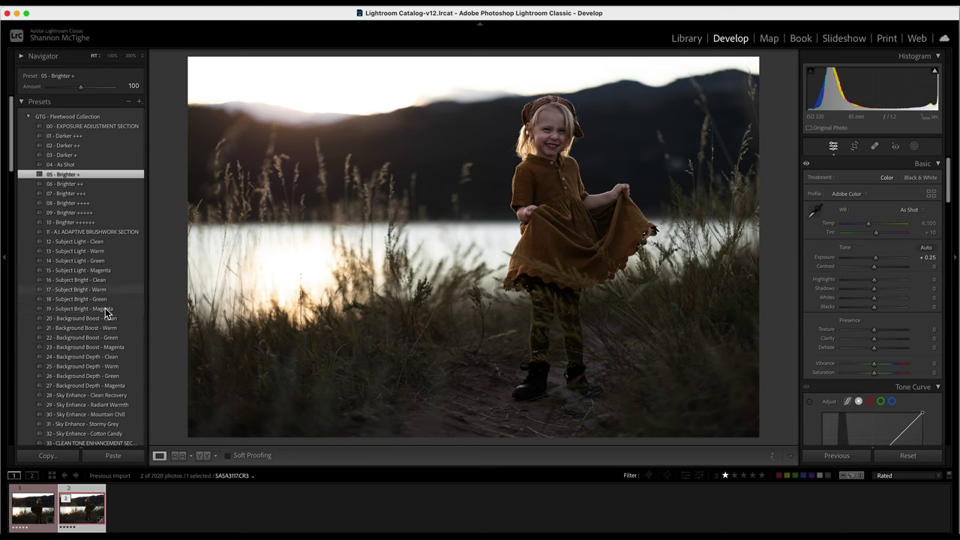
click(105, 253)
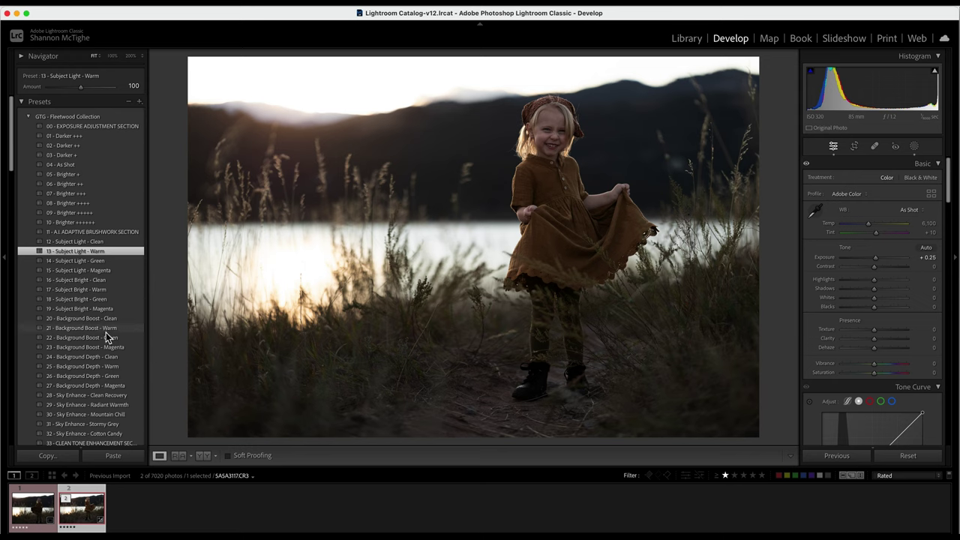
Apply the 25 - Background Depth - Warm preset, try its amount at 175, and set it back to 100.
scroll(111, 318, down, 1)
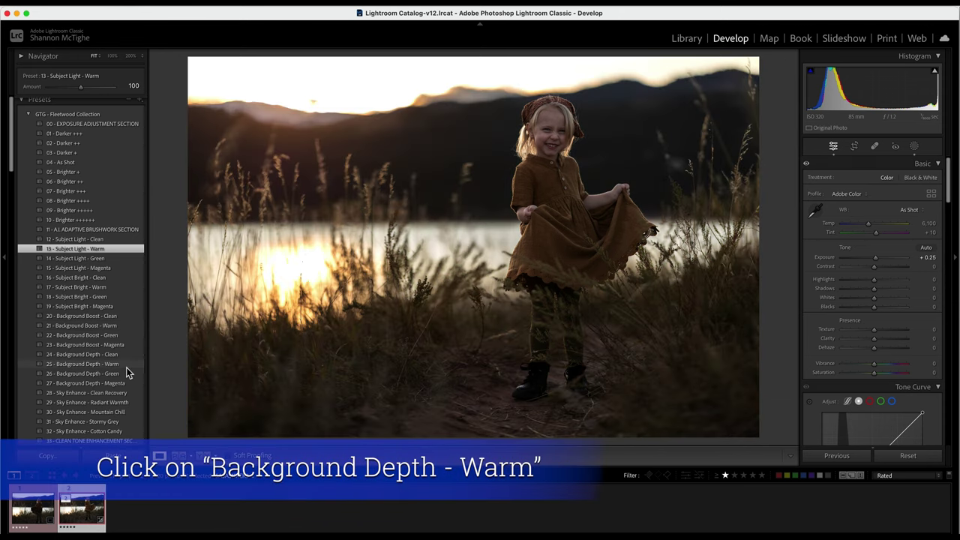
click(117, 367)
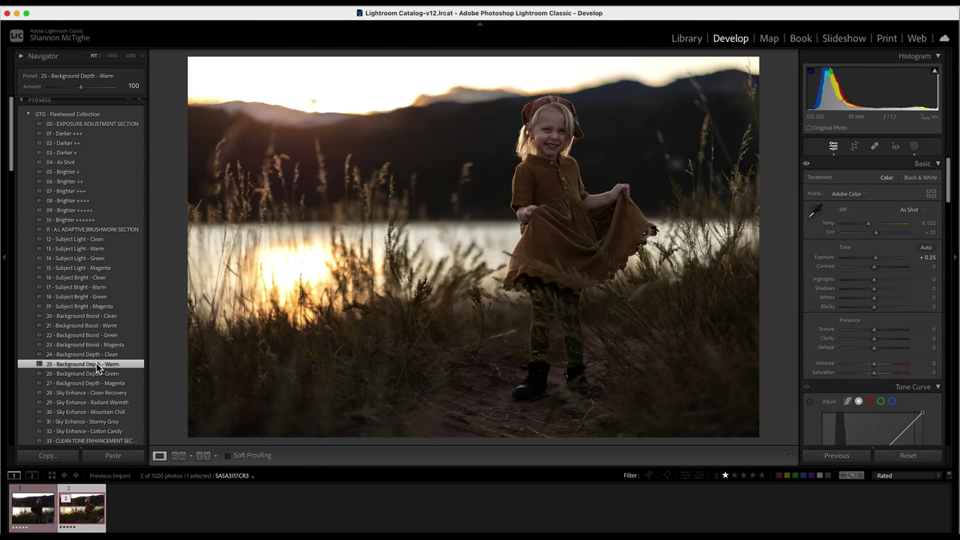
scroll(95, 363, down, 2)
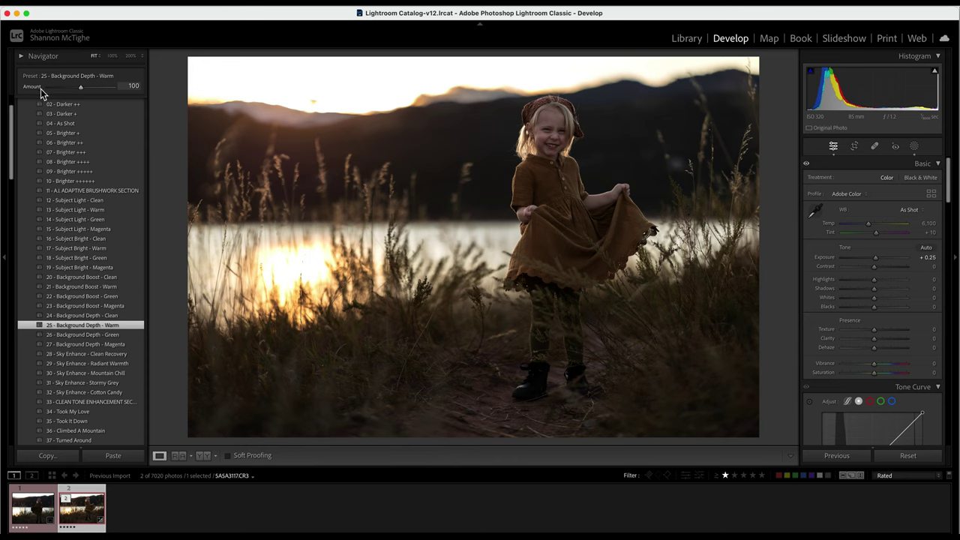
drag(82, 88, 107, 90)
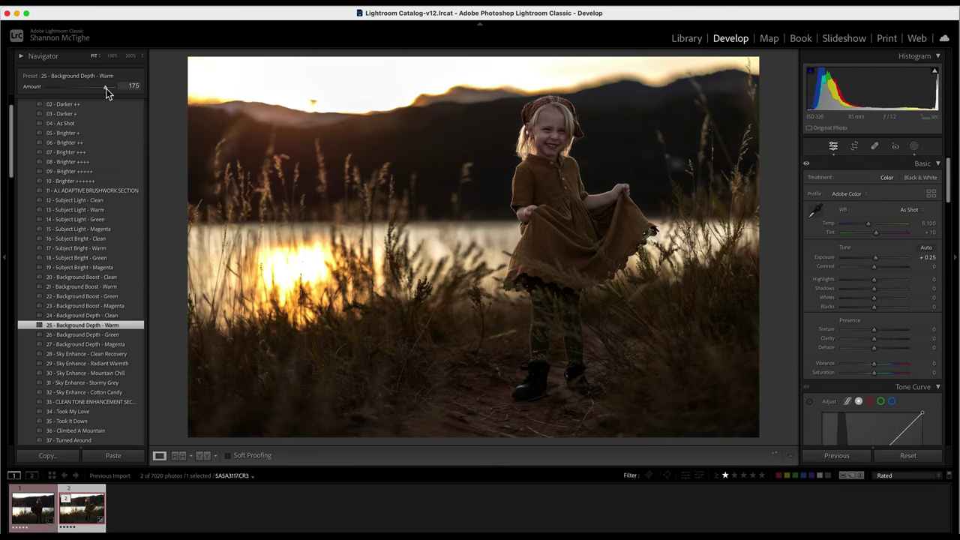
click(81, 89)
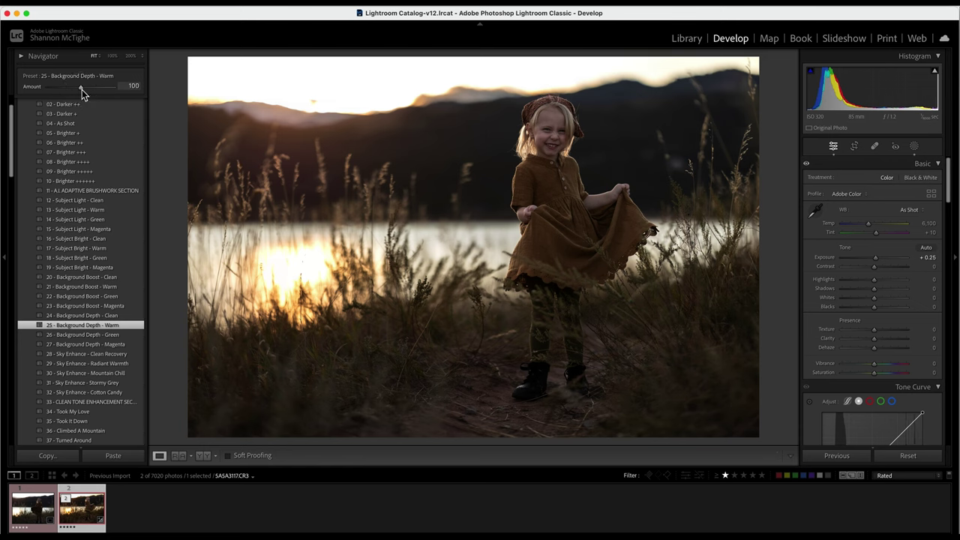
Apply the 35 - Took It Down tone preset, after comparing it with 39 - Snow Covered Hills.
scroll(84, 325, down, 3)
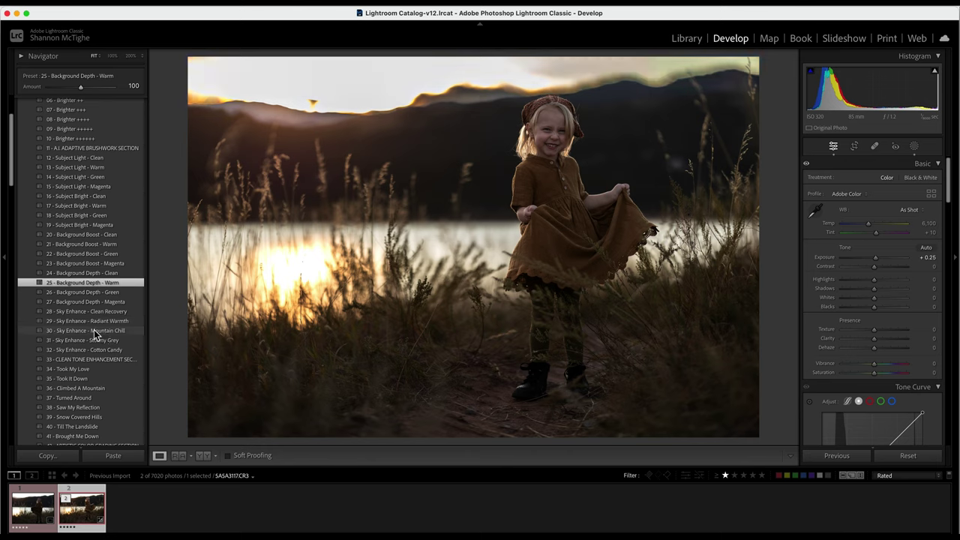
scroll(88, 331, down, 1)
scroll(88, 331, down, 4)
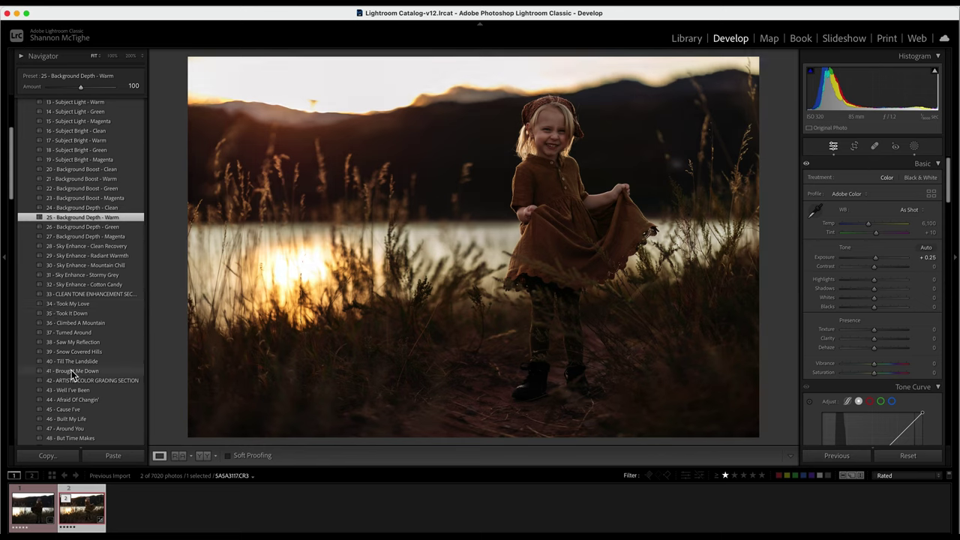
click(79, 315)
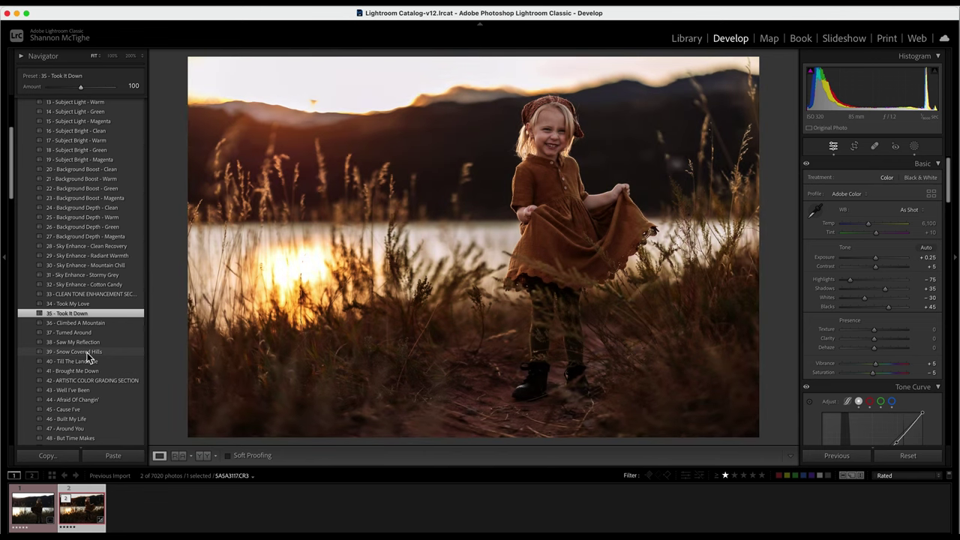
click(86, 352)
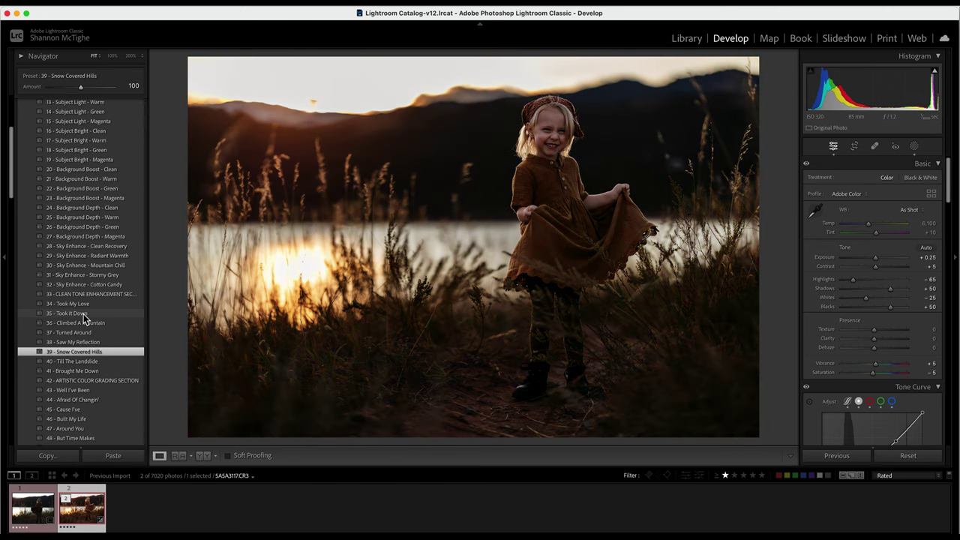
click(83, 313)
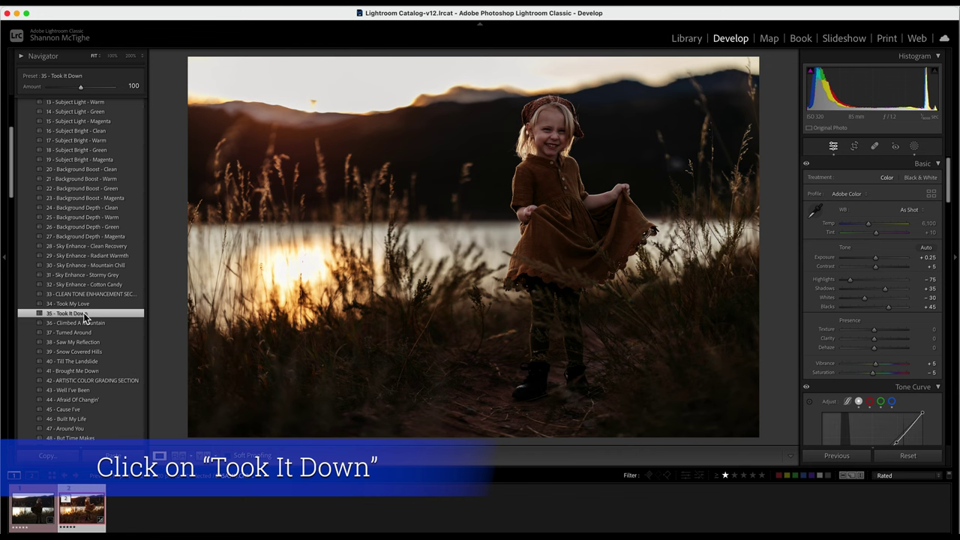
Apply the 44 - Afraid Of Changin' preset from the artistic color grading section.
scroll(83, 313, down, 5)
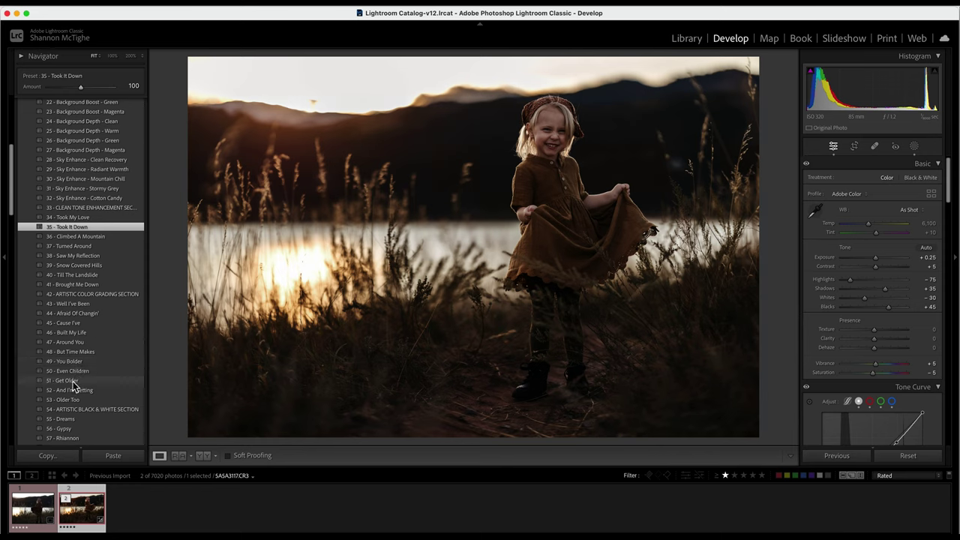
click(85, 313)
scroll(84, 318, down, 1)
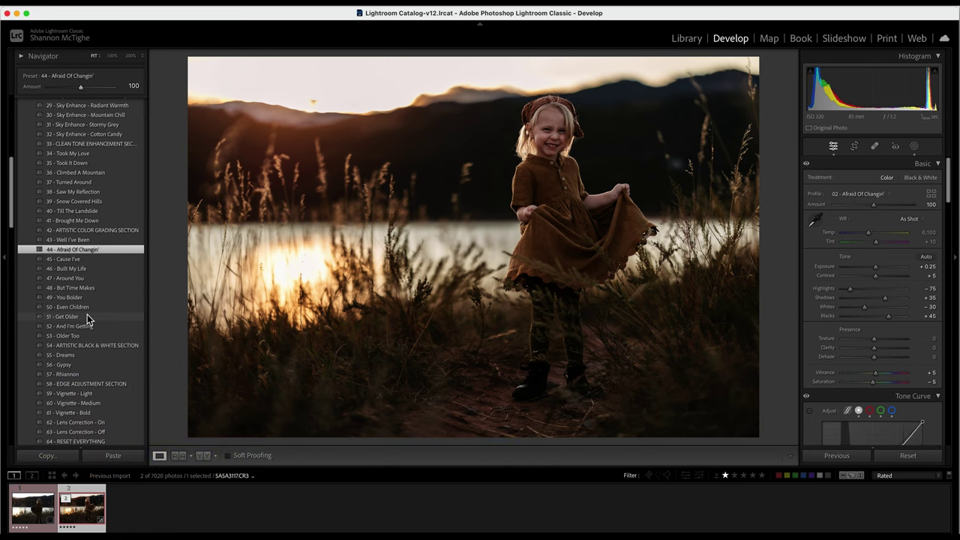
scroll(85, 318, down, 2)
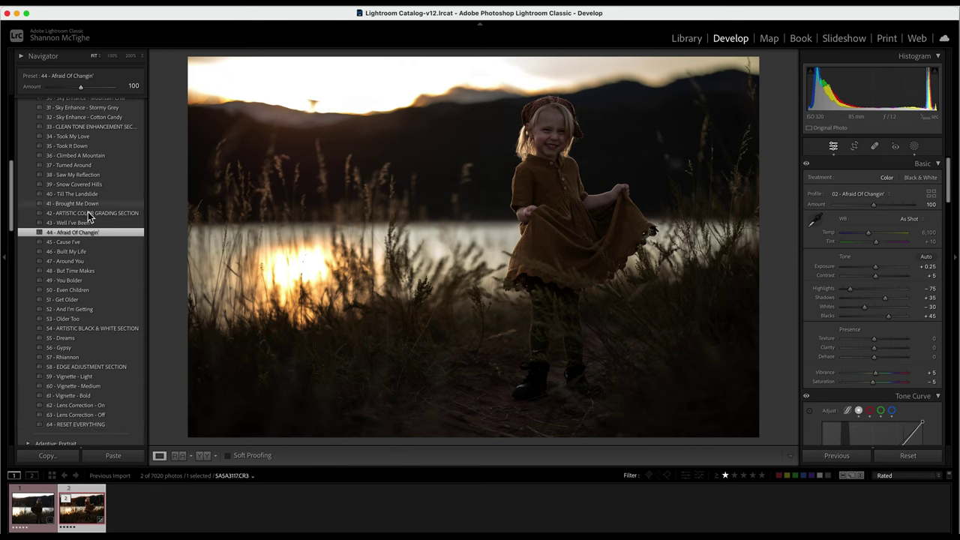
Brighten the photo with the 06 - Brighter ++ preset and apply 17 - Subject Bright - Warm at an amount of 84.
scroll(77, 295, up, 10)
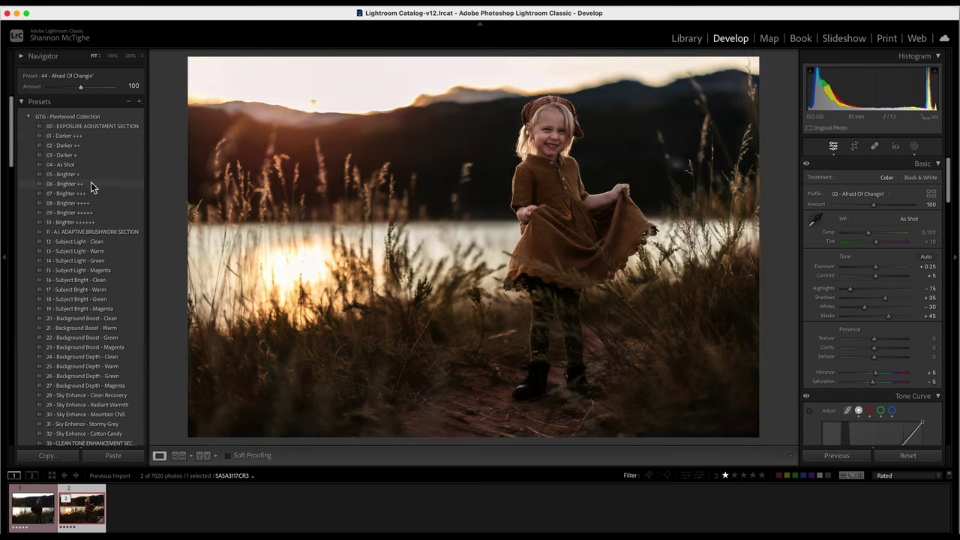
click(89, 184)
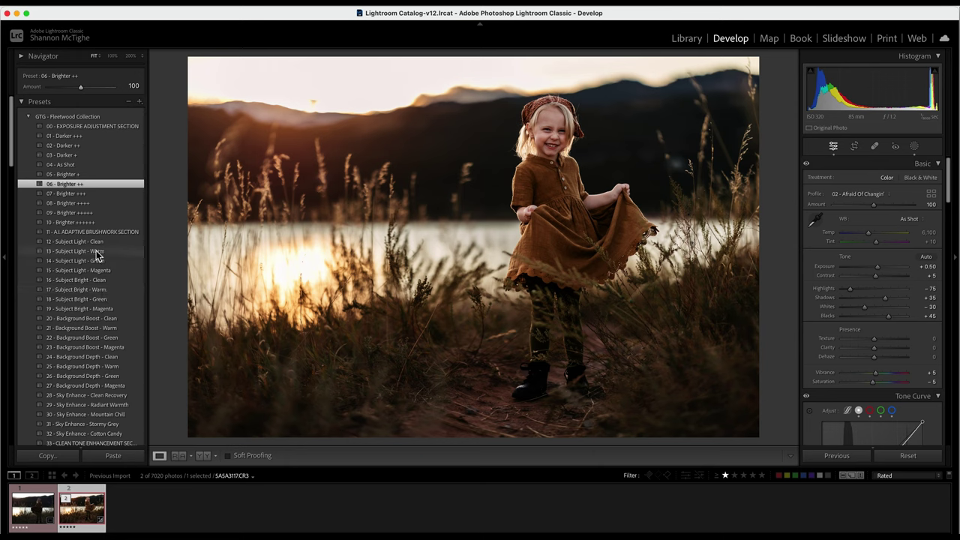
click(96, 290)
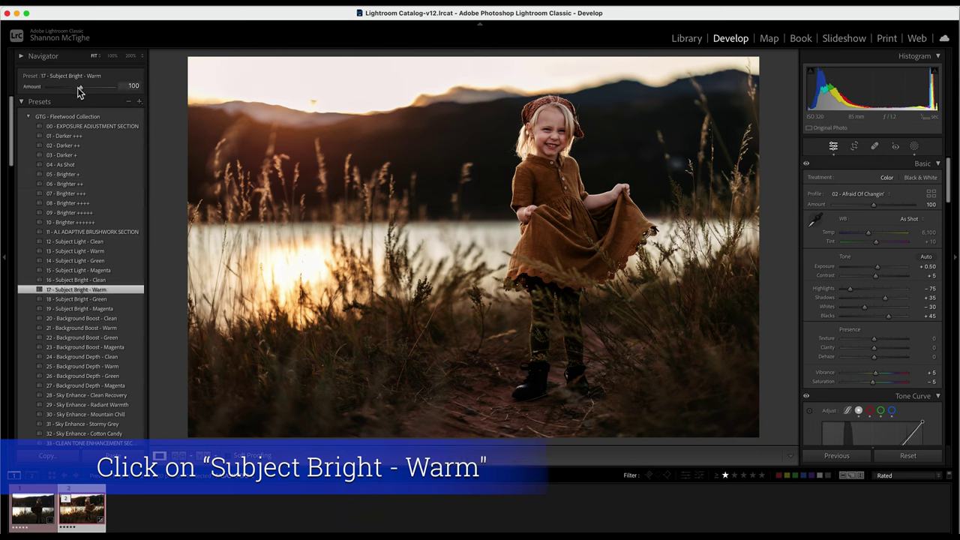
drag(81, 87, 77, 88)
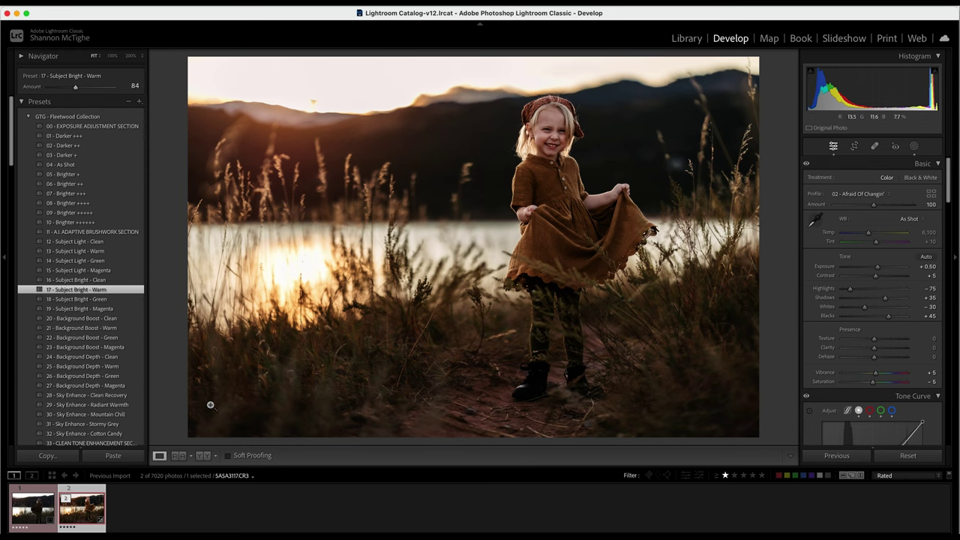
Compare the edited photo side by side with its original version, and return to the single-photo view.
click(201, 455)
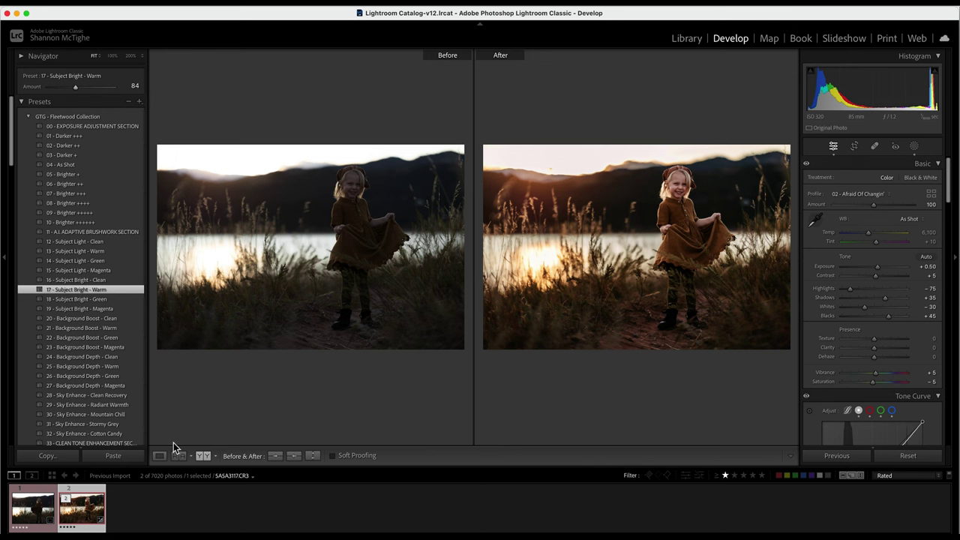
click(160, 456)
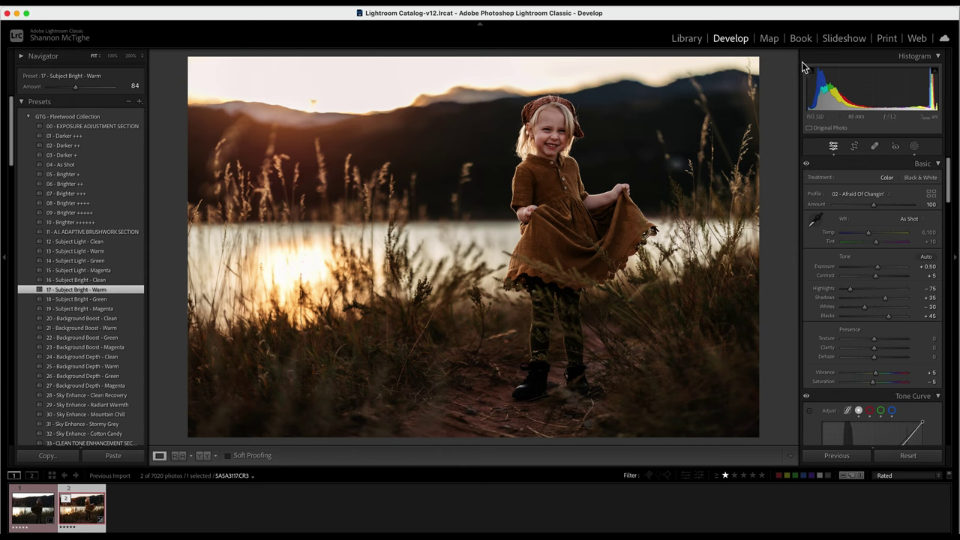
Add a large radial gradient mask over the sunset sky and hills beside the girl, and adjust its position.
click(914, 149)
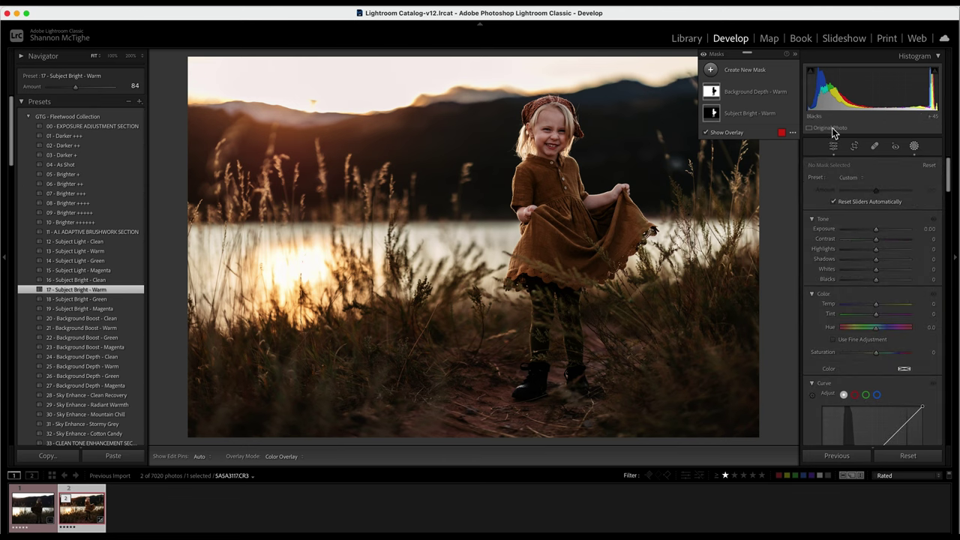
mouse_move(740, 113)
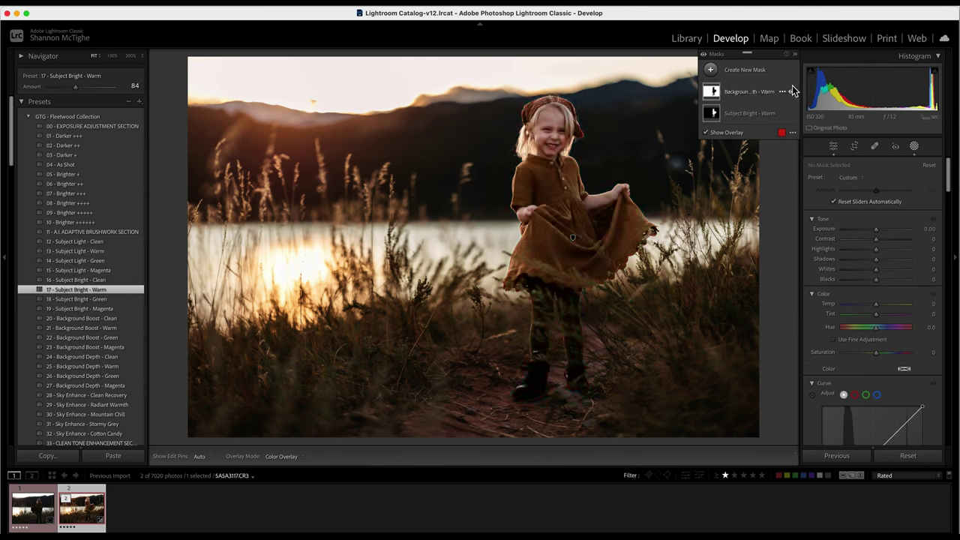
click(756, 74)
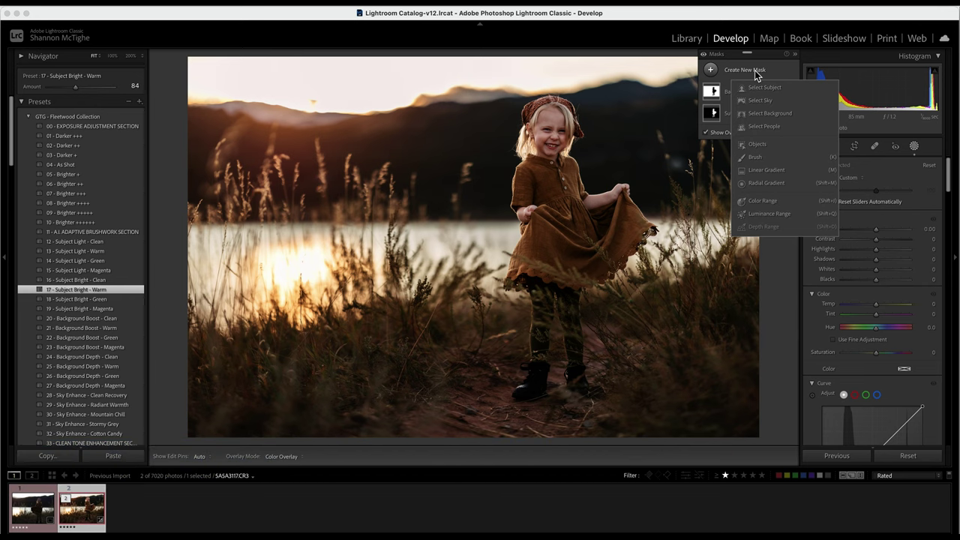
click(761, 183)
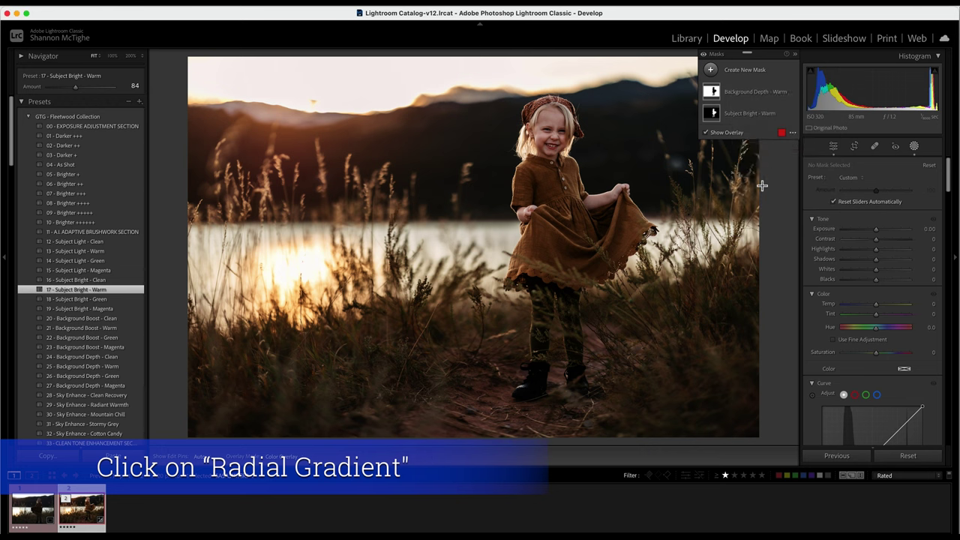
mouse_move(270, 83)
mouse_down()
mouse_move(480, 221)
mouse_move(515, 228)
mouse_up()
drag(352, 122, 365, 132)
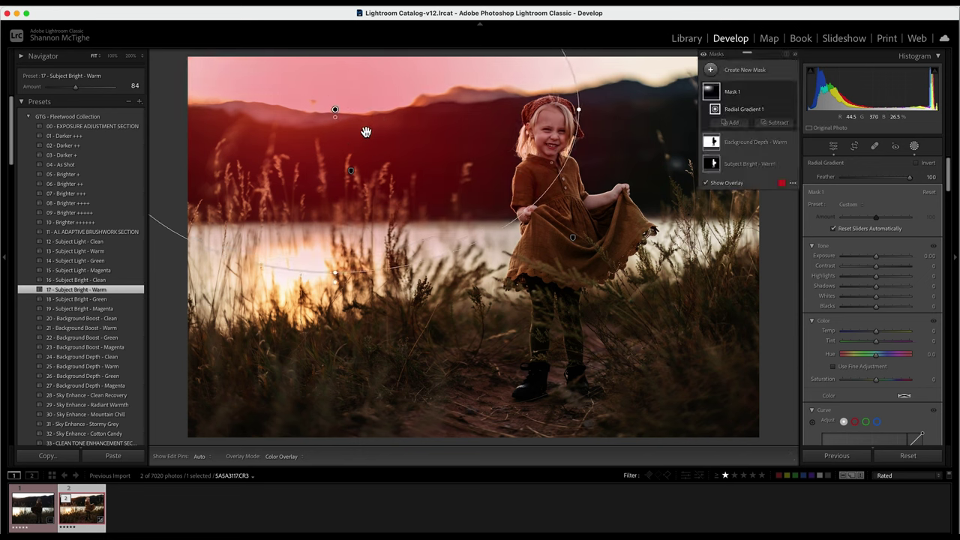
Apply the _GTG_F09 - Soft Sunlight preset to the radial gradient mask, and subtract the subject from the mask.
click(859, 203)
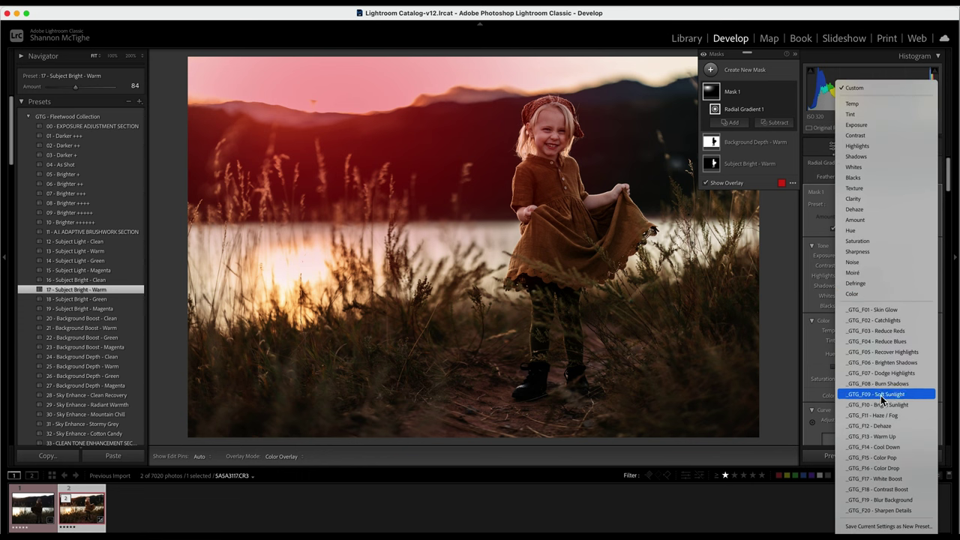
click(889, 395)
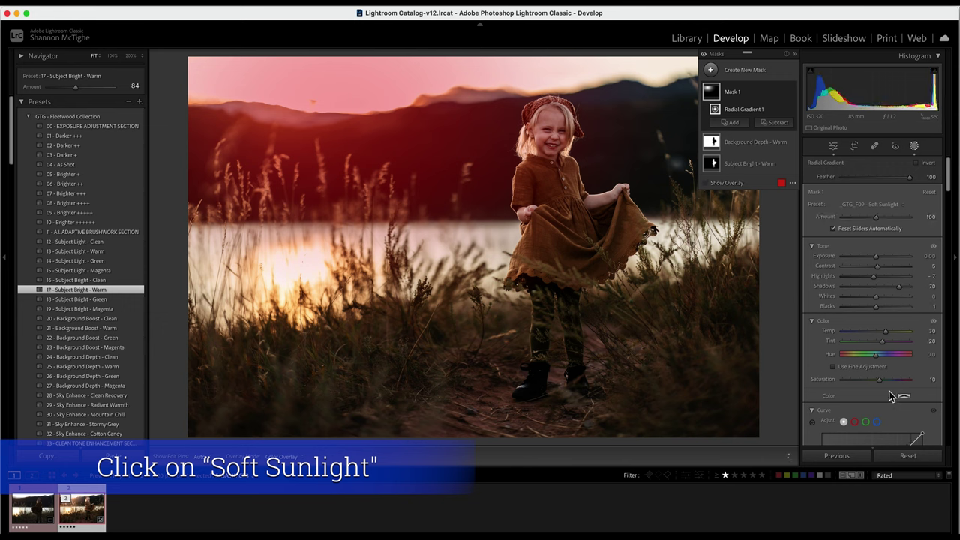
mouse_move(343, 143)
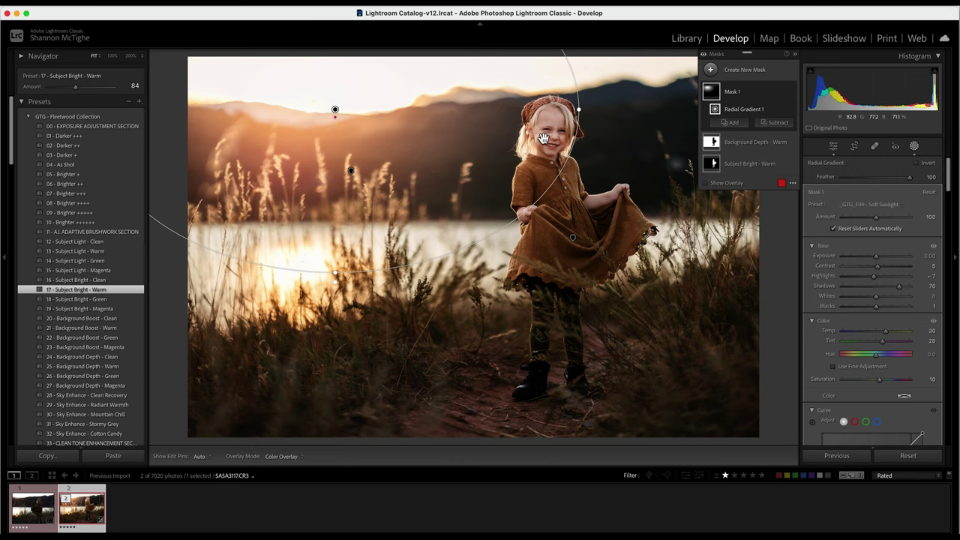
click(776, 123)
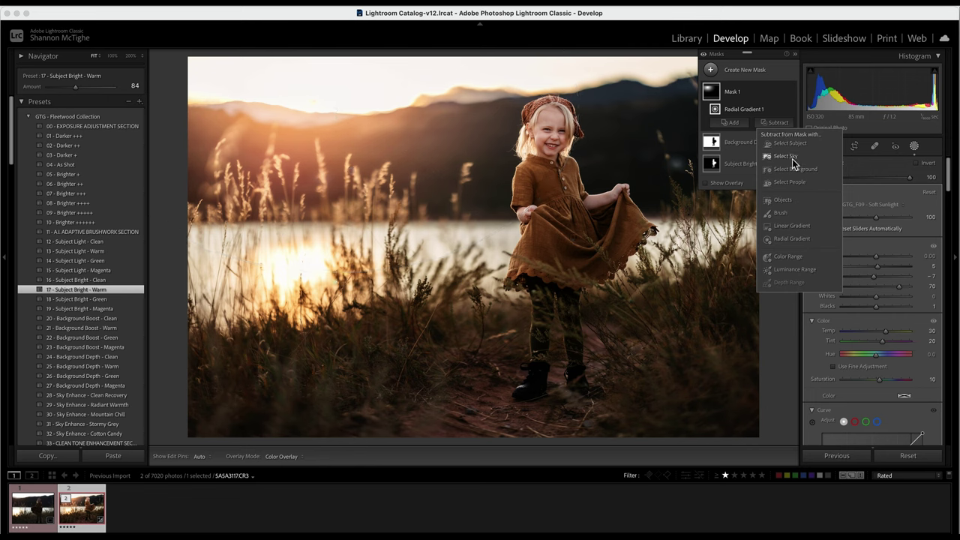
click(791, 144)
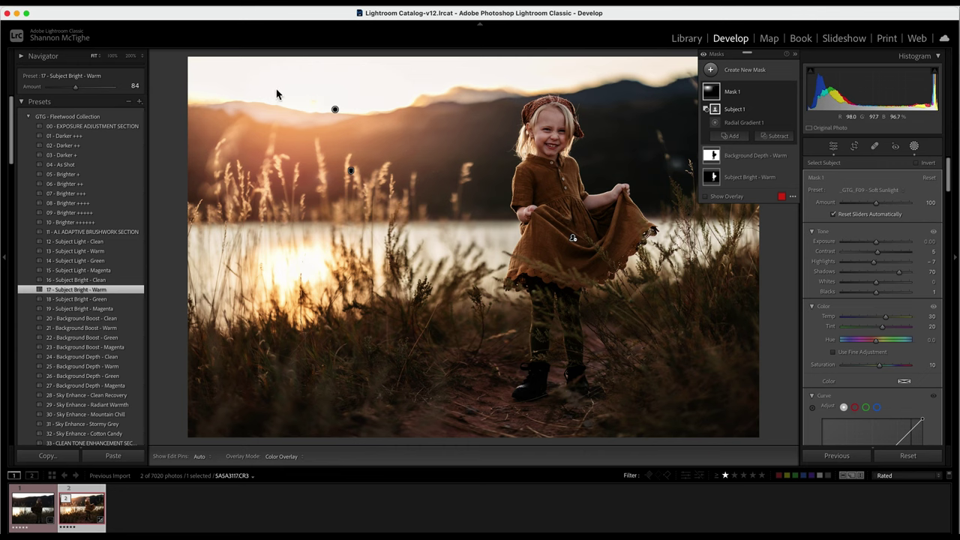
Select the radial gradient again and move it across the hills, closer to the girl's head.
click(335, 110)
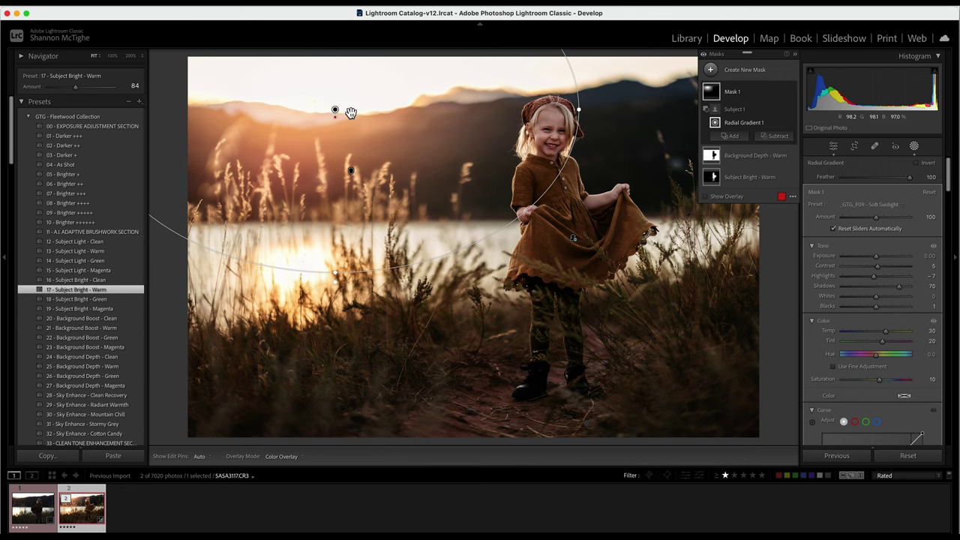
click(345, 104)
drag(345, 103, 418, 106)
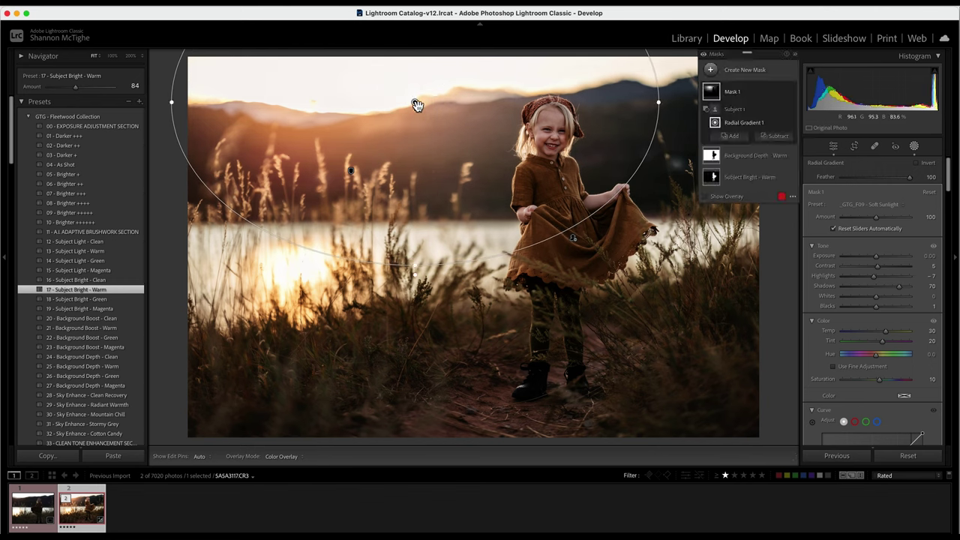
Create one people mask covering the girl's eye sclera, iris and pupil, and apply the _GTG_F02 - Catchlights preset to it.
click(743, 70)
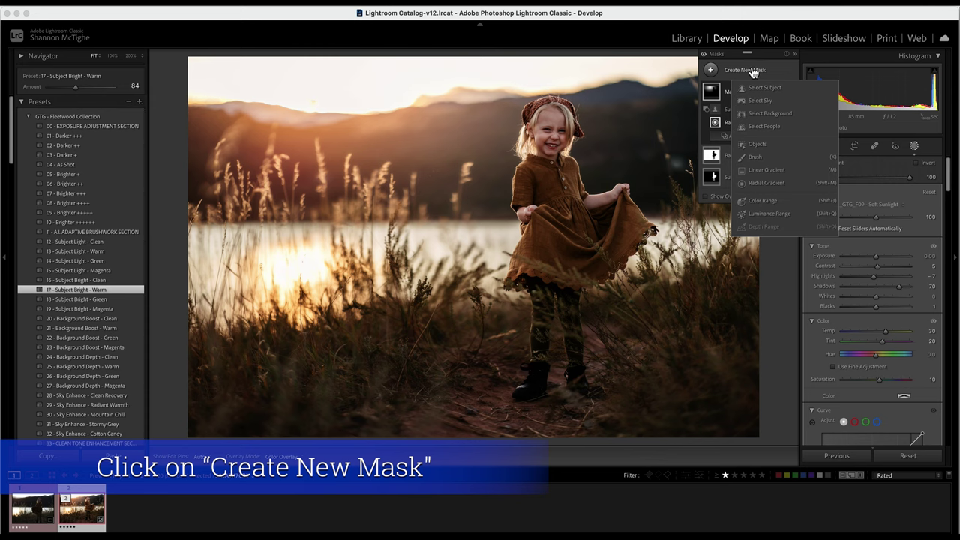
click(765, 126)
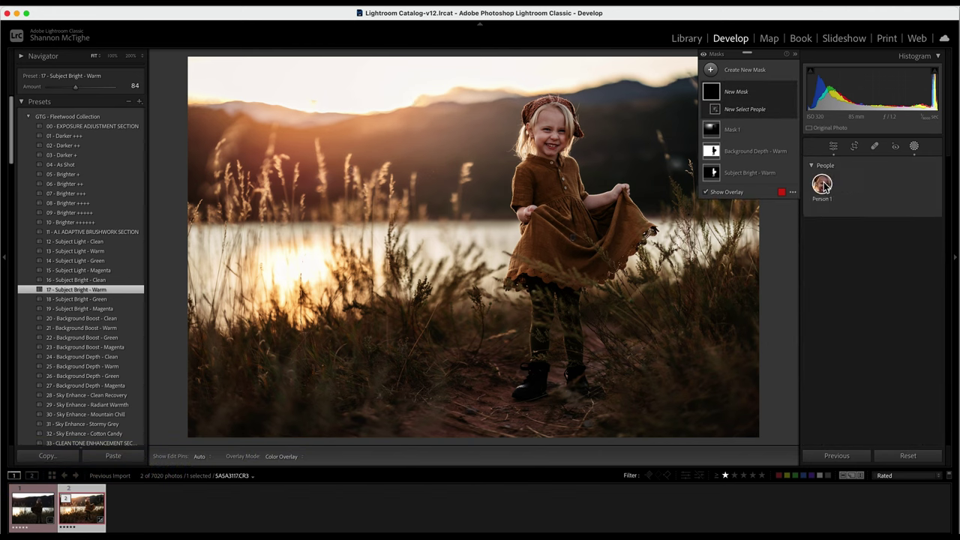
click(831, 186)
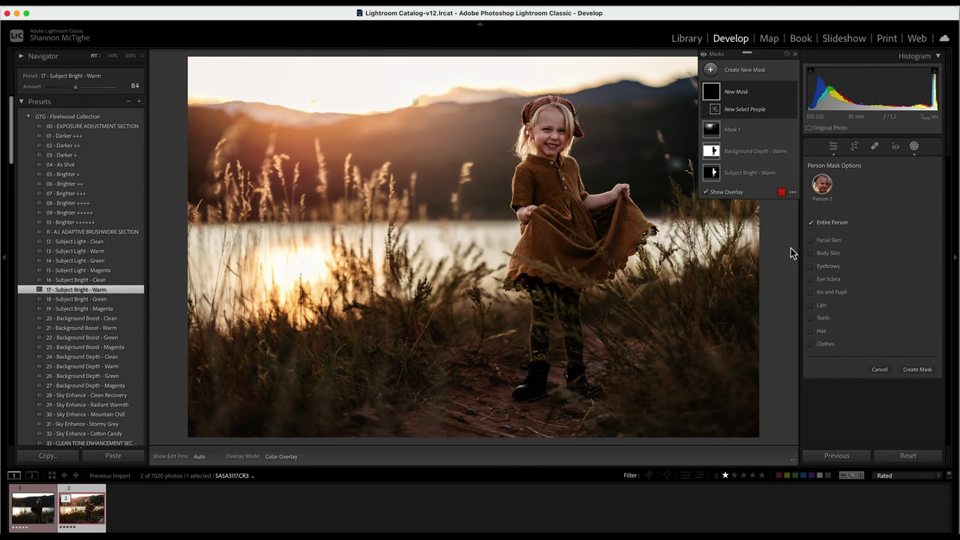
click(810, 292)
click(811, 280)
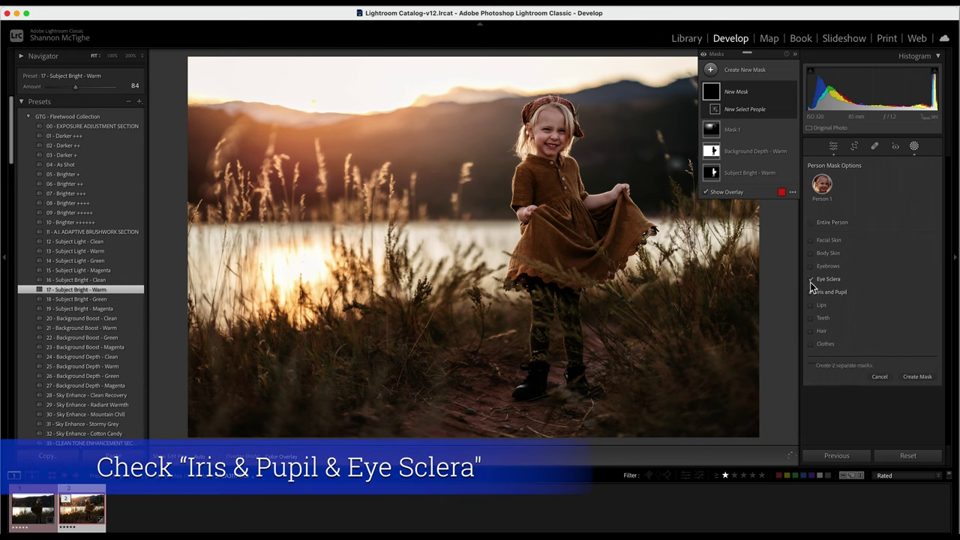
click(917, 377)
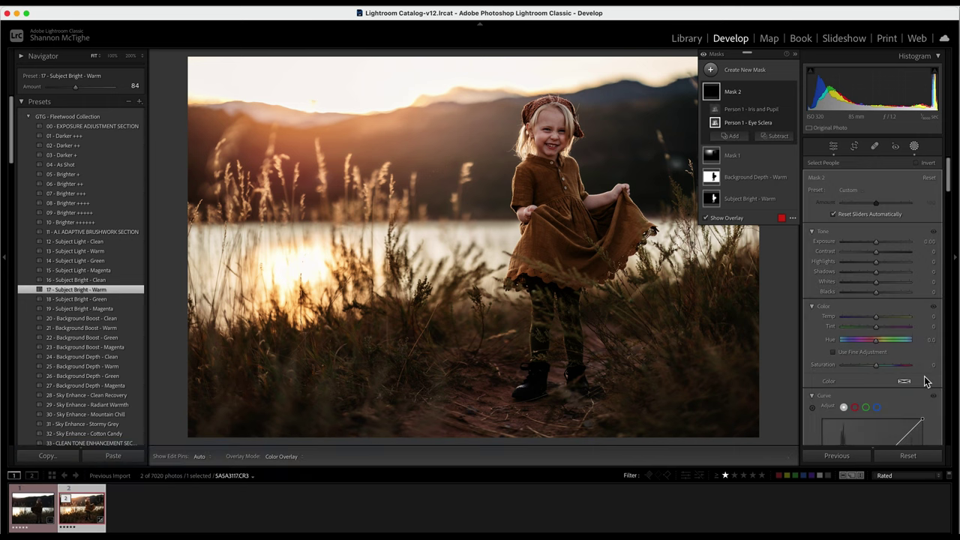
click(856, 192)
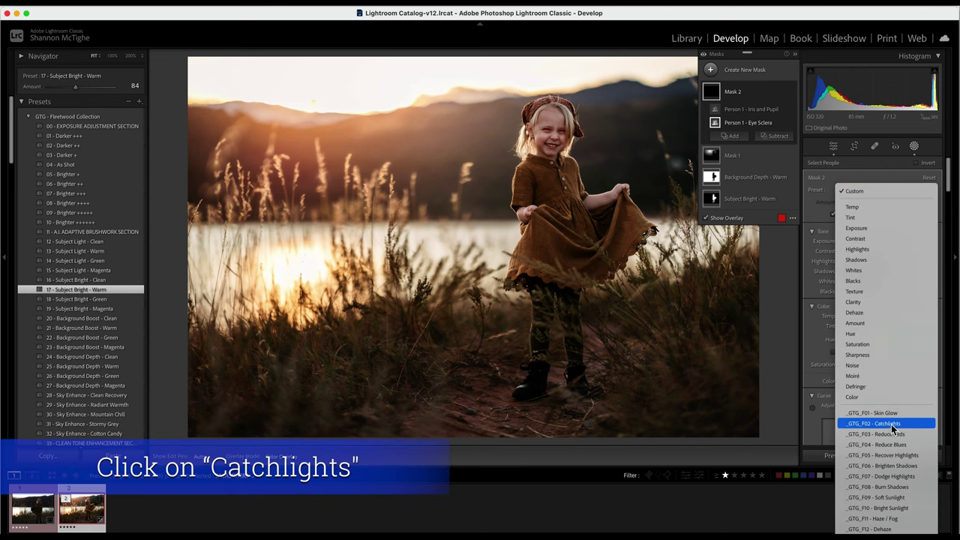
click(874, 423)
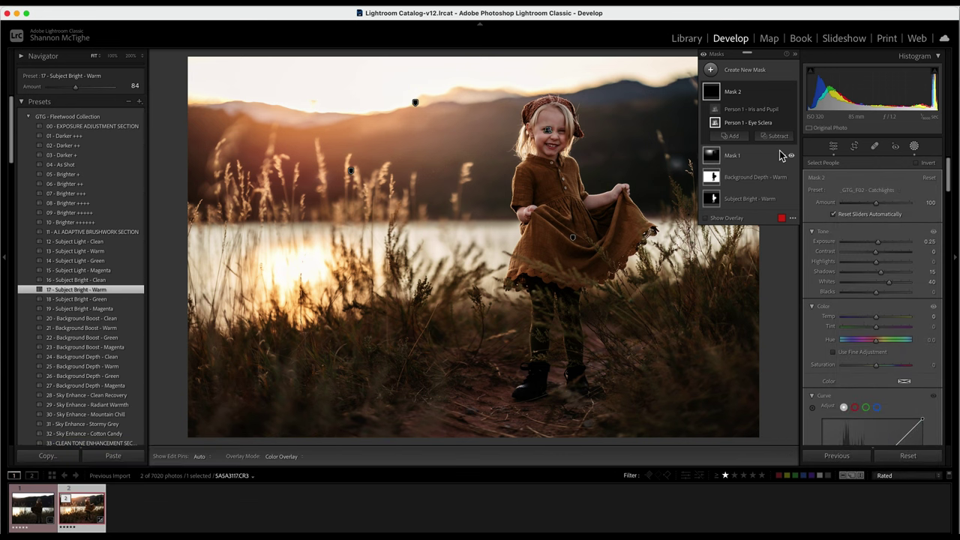
Examine the girl's eyes up close with the catchlights mask hidden and shown again.
key(z)
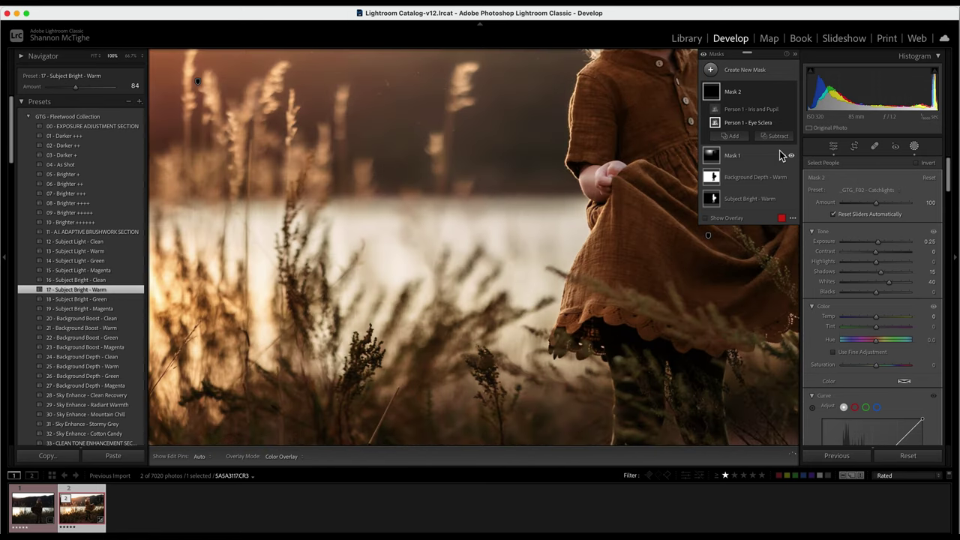
drag(611, 144, 388, 354)
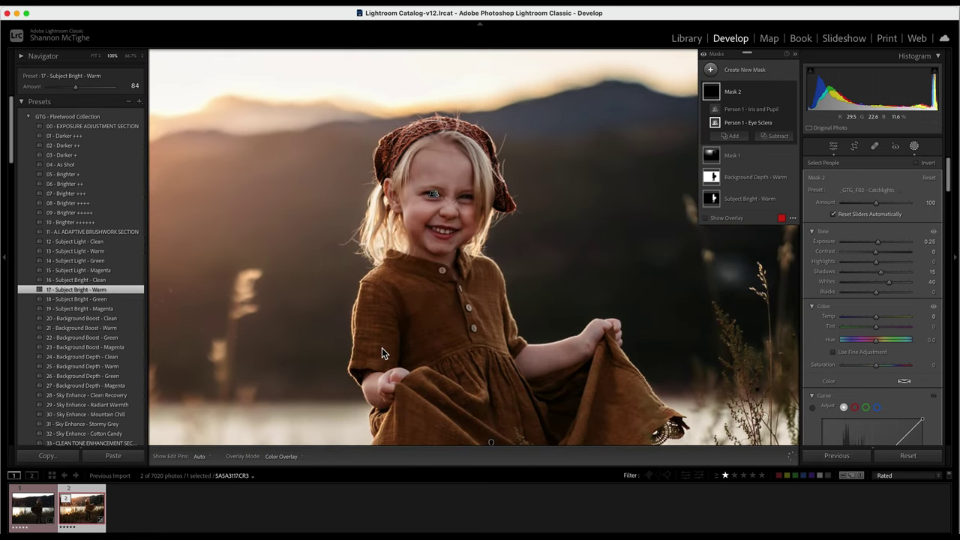
key(super+equal)
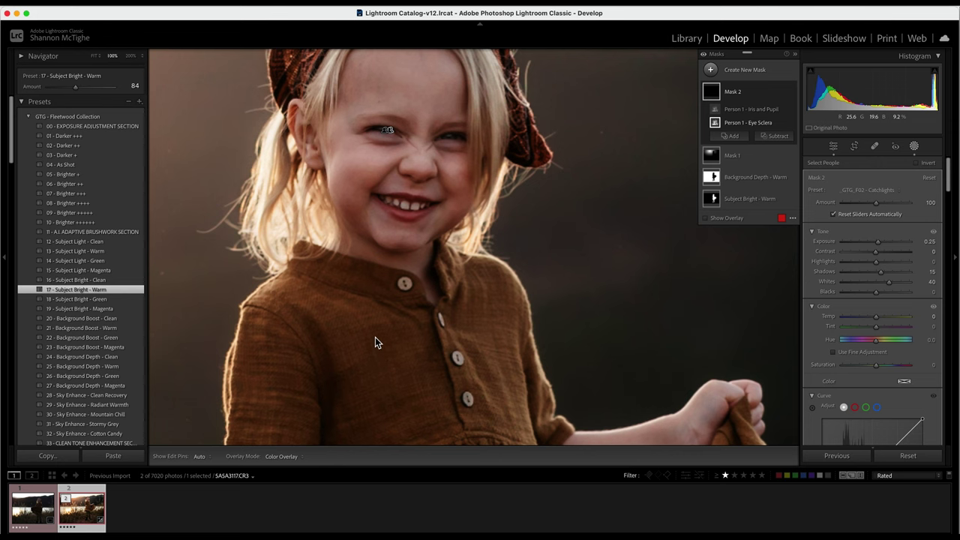
key(z)
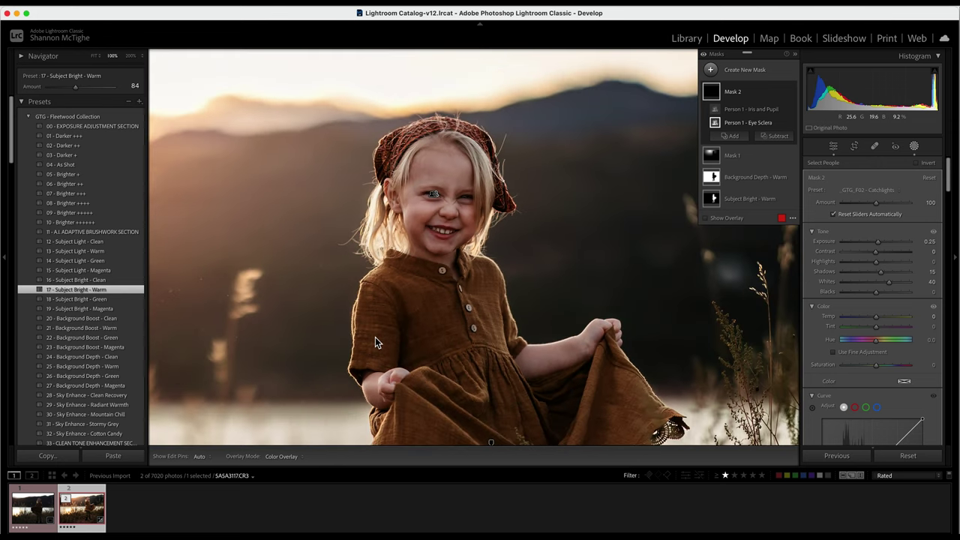
click(791, 93)
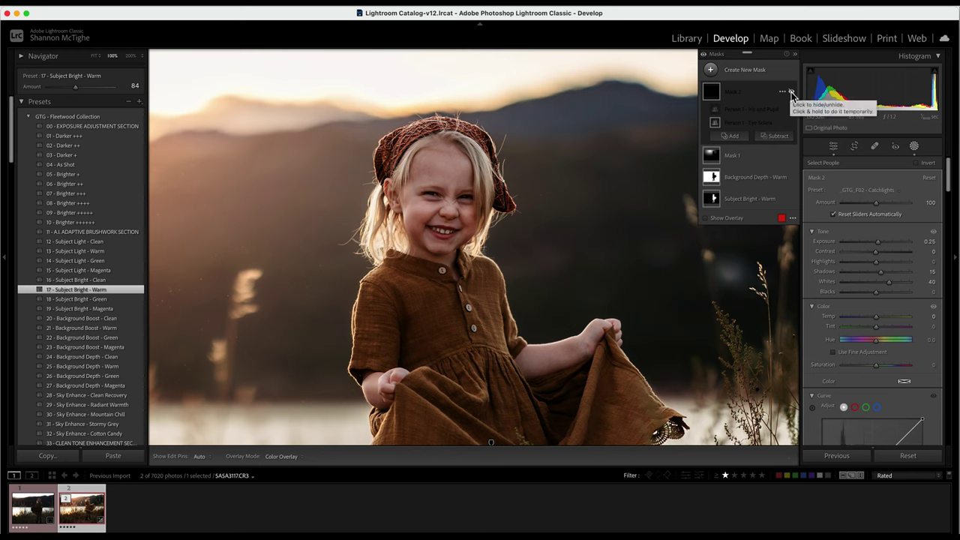
click(791, 93)
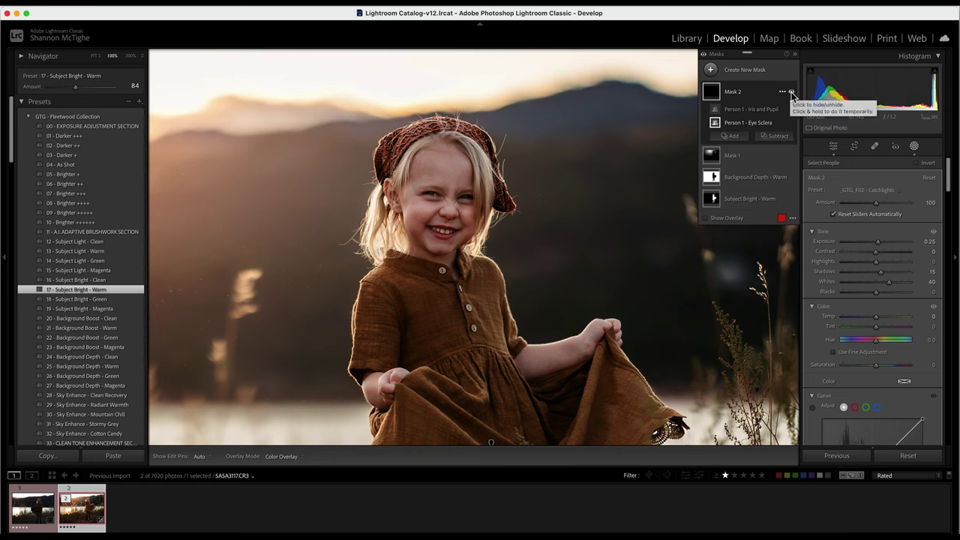
key(z)
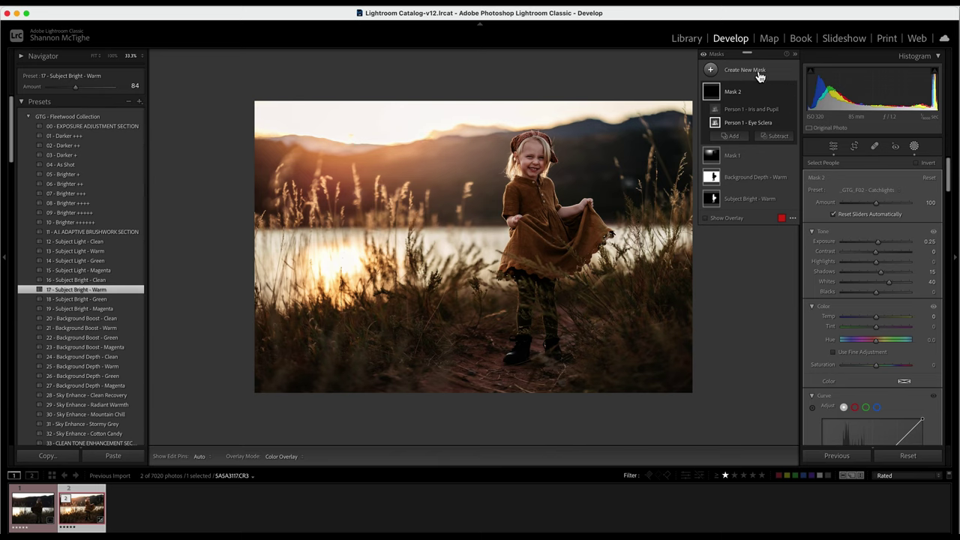
Create a background mask with the _GTG_F15 - Color Pop preset, and compare the photo with the mask off and on.
click(760, 73)
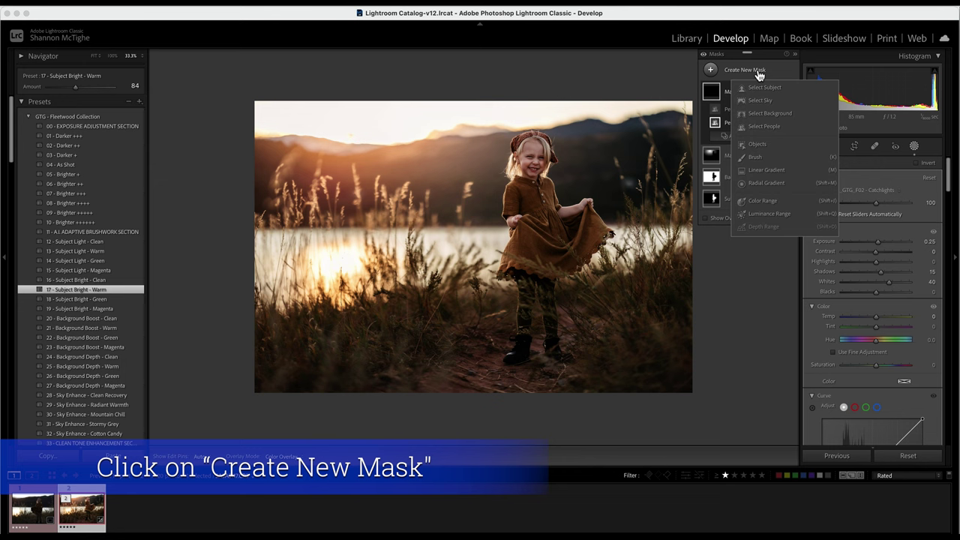
click(768, 114)
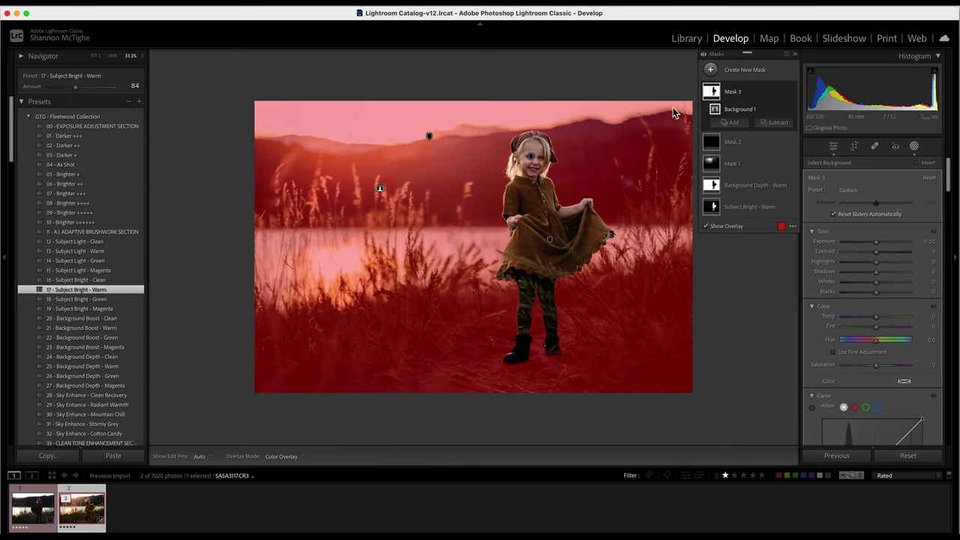
click(847, 190)
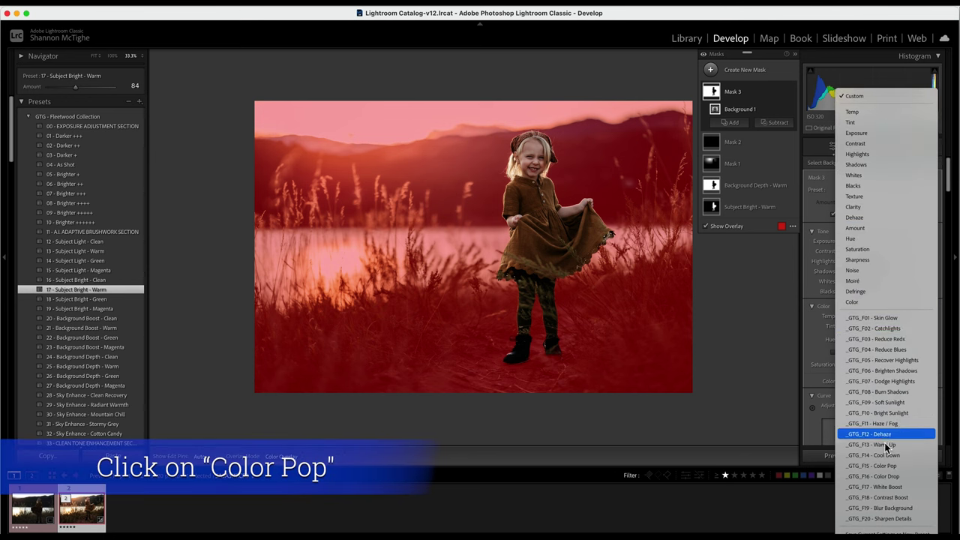
click(894, 470)
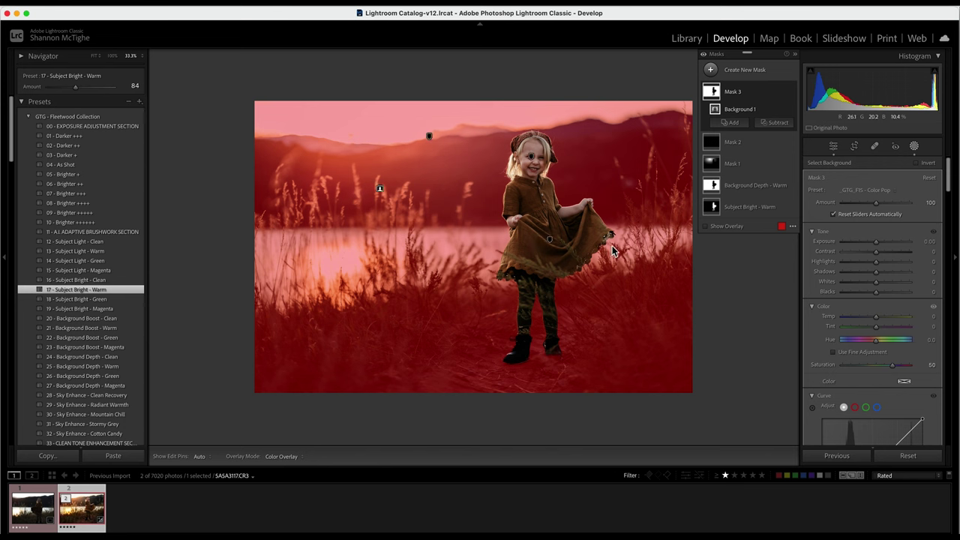
key(o)
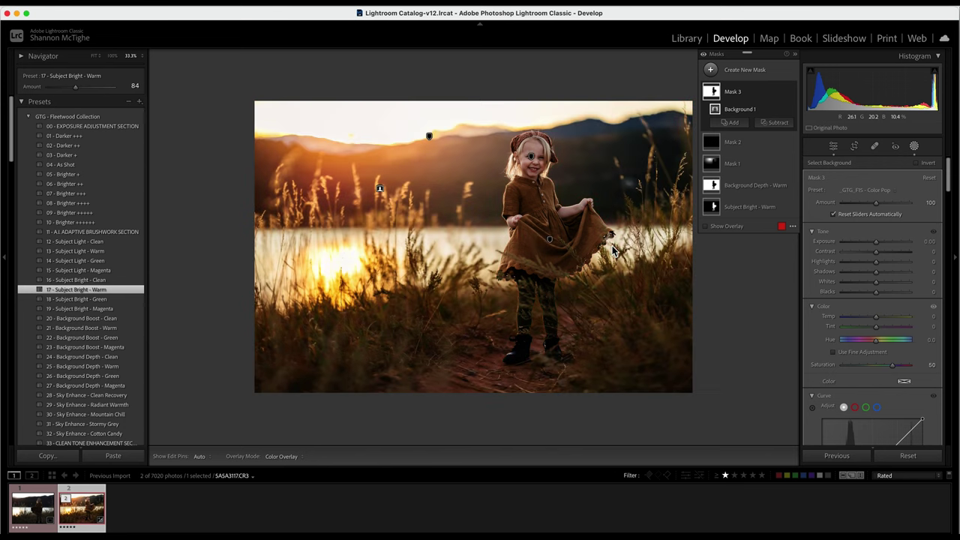
click(791, 92)
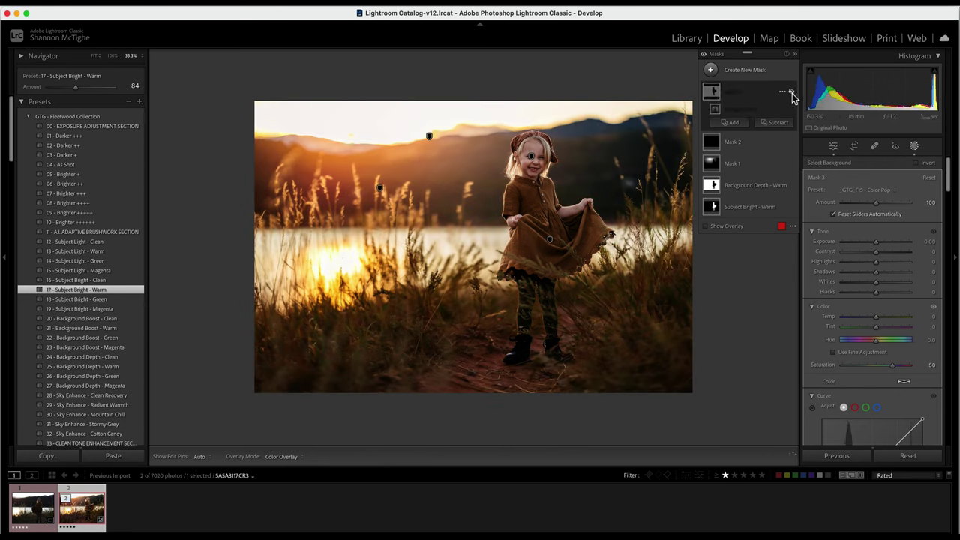
click(791, 92)
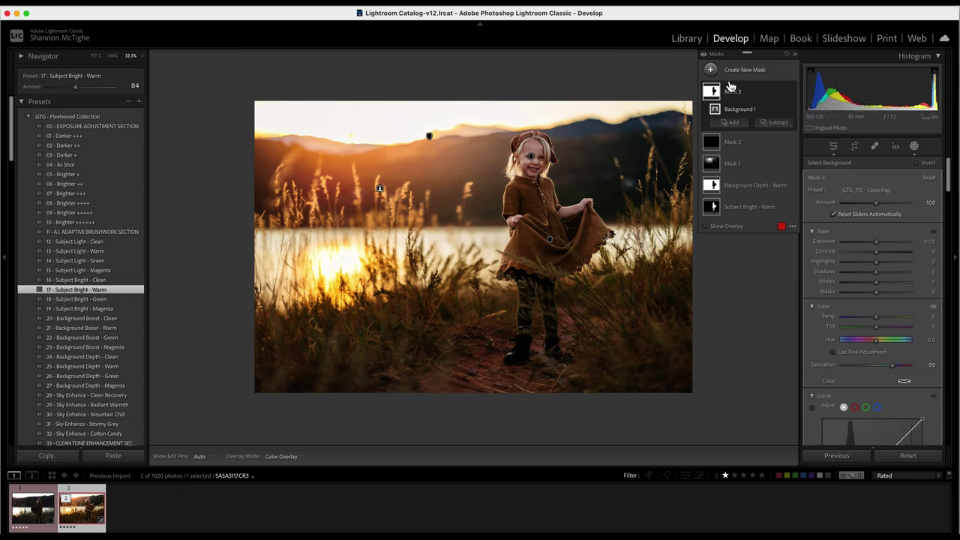
Add a brush to the Color Pop background mask and paint over the girl's dress at brush size 9.
click(733, 123)
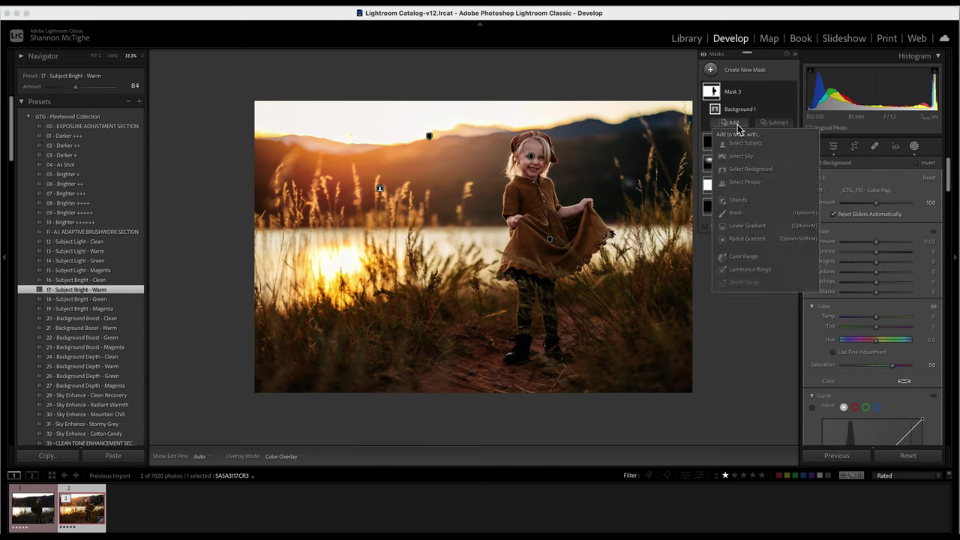
click(733, 214)
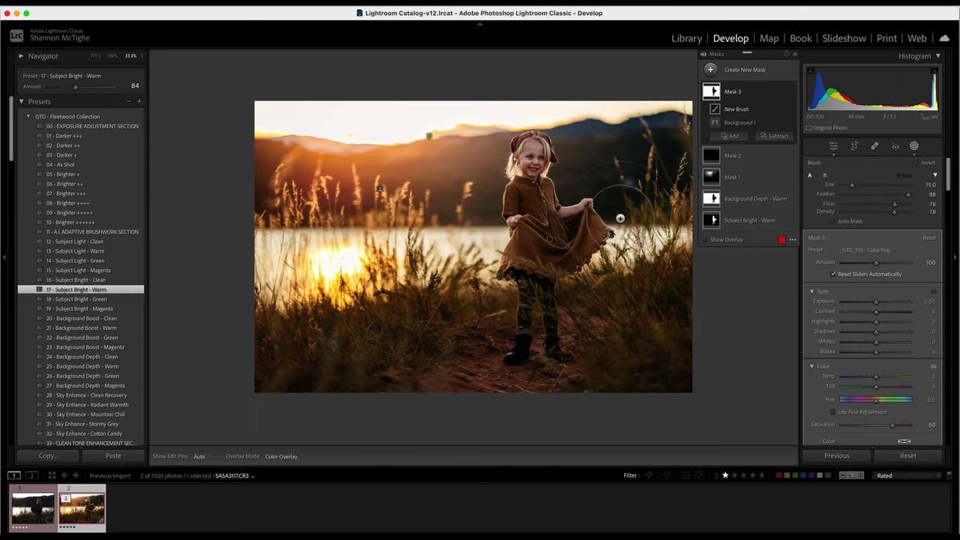
key(super+equal)
key(super+equal)
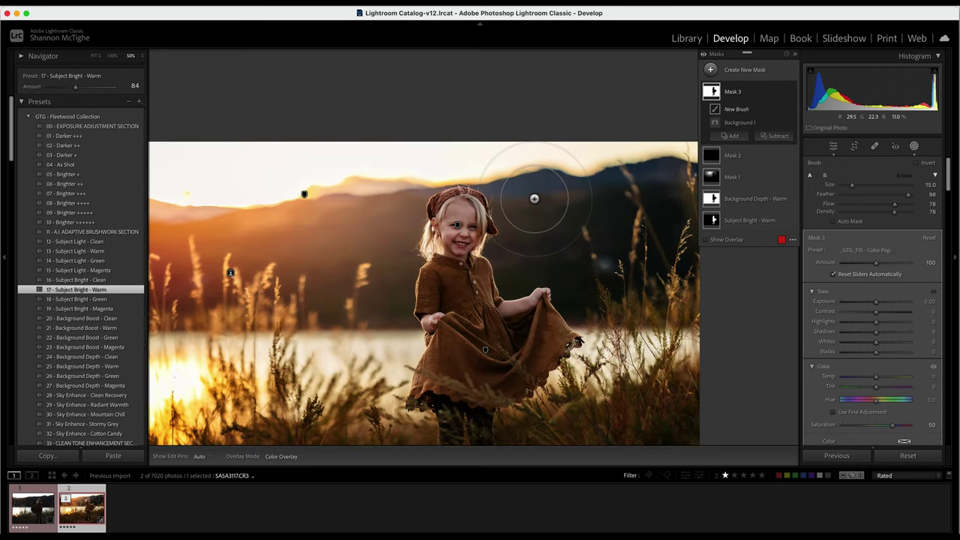
key(super+equal)
scroll(538, 197, up, 4)
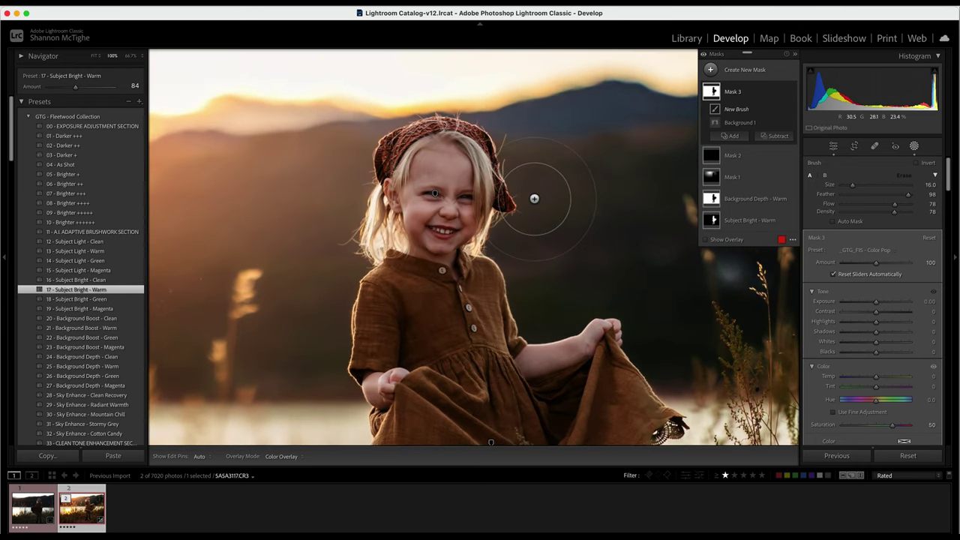
scroll(537, 196, down, 8)
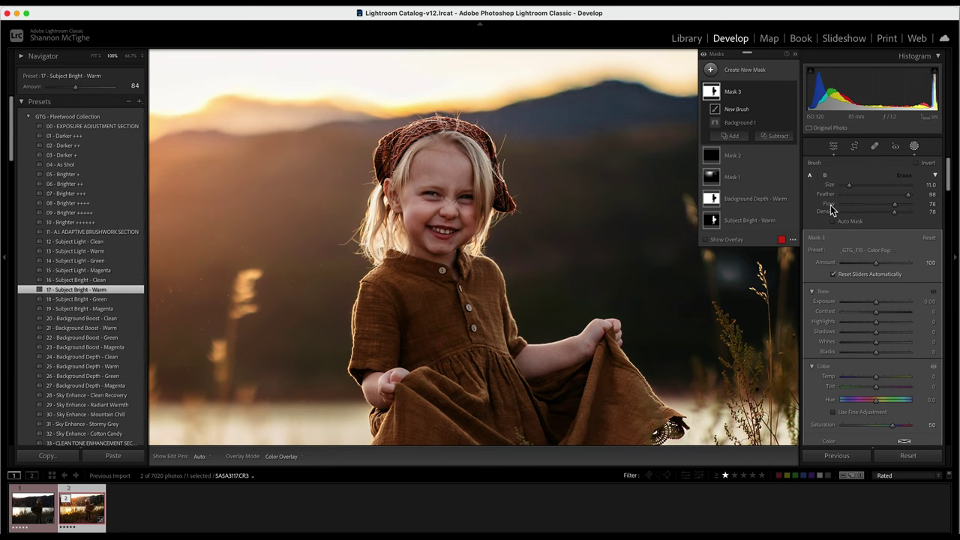
scroll(397, 284, up, 1)
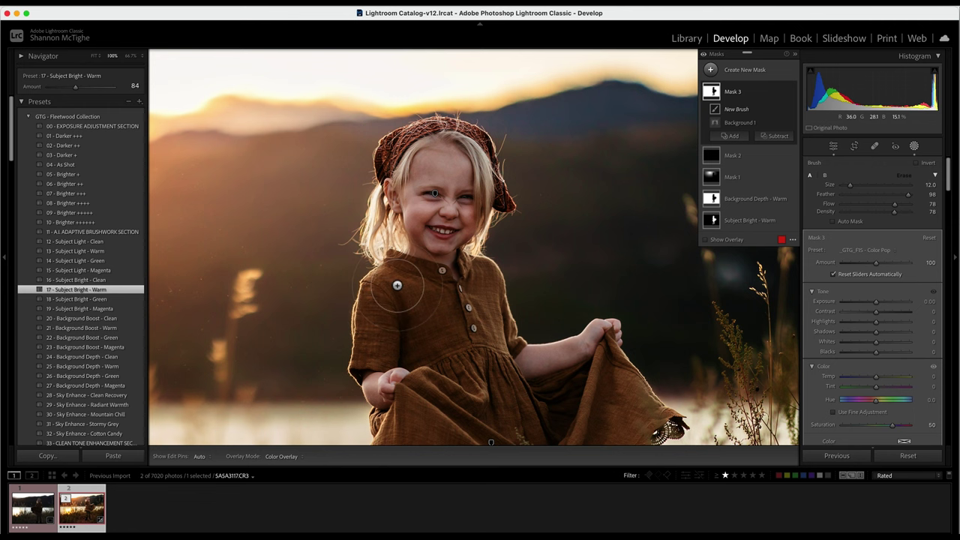
drag(414, 275, 447, 189)
scroll(381, 217, down, 3)
key(h)
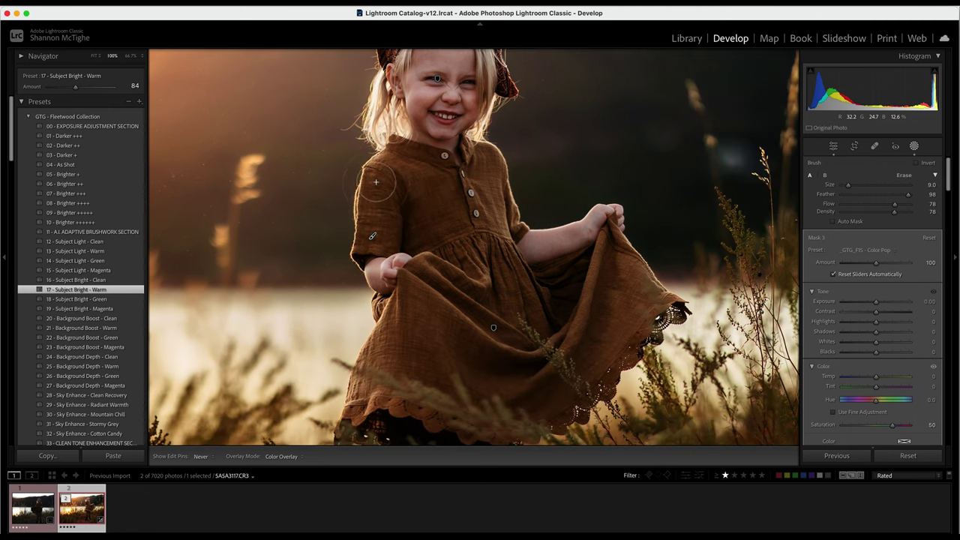
mouse_move(483, 199)
mouse_down()
mouse_move(500, 238)
mouse_move(462, 255)
mouse_move(432, 299)
mouse_move(395, 305)
mouse_move(364, 347)
mouse_up()
key(h)
Paint the Color Pop effect over the girl's head scarf with the brush at size 4.
mouse_move(438, 212)
mouse_down()
mouse_move(450, 198)
mouse_move(461, 312)
mouse_up()
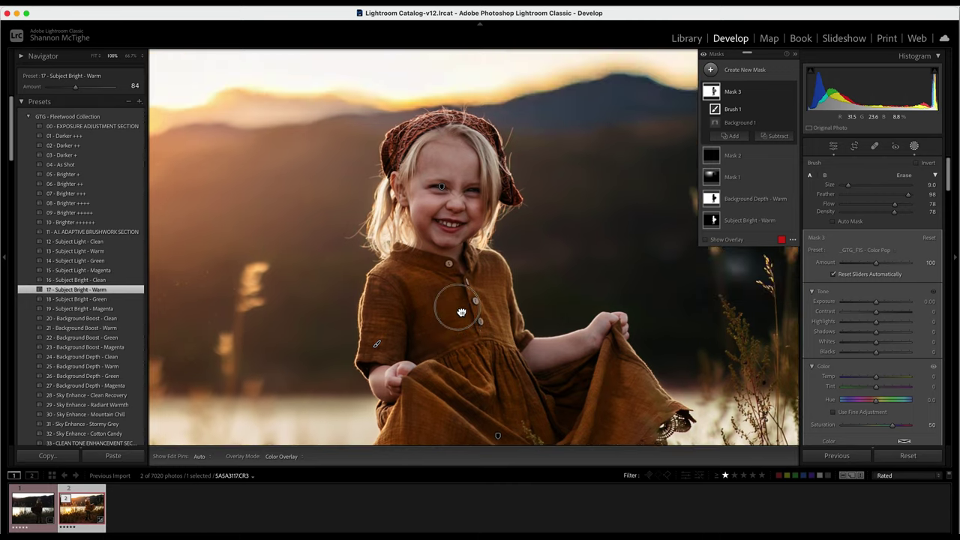
scroll(418, 139, down, 5)
key(h)
mouse_move(420, 135)
mouse_down()
mouse_move(460, 96)
mouse_move(472, 128)
mouse_move(520, 187)
mouse_move(518, 202)
mouse_up()
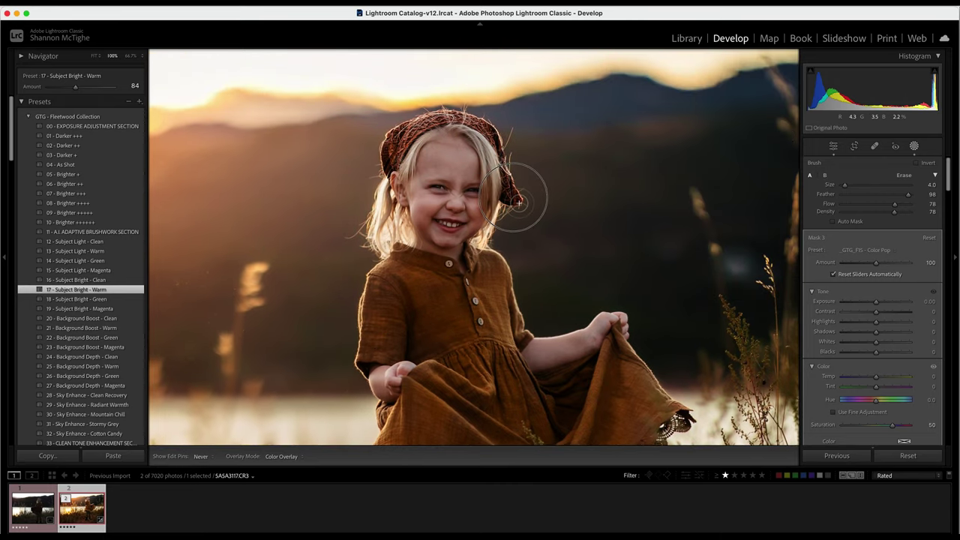
key(h)
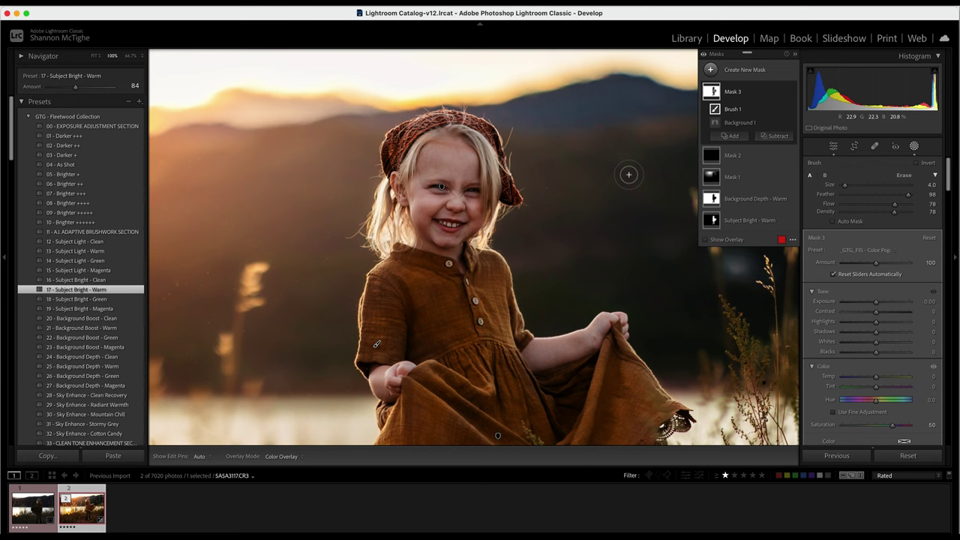
Compare the whole photo with the Color Pop mask off and on, and set the mask's Amount to 89.
key(super+minus)
key(super+minus)
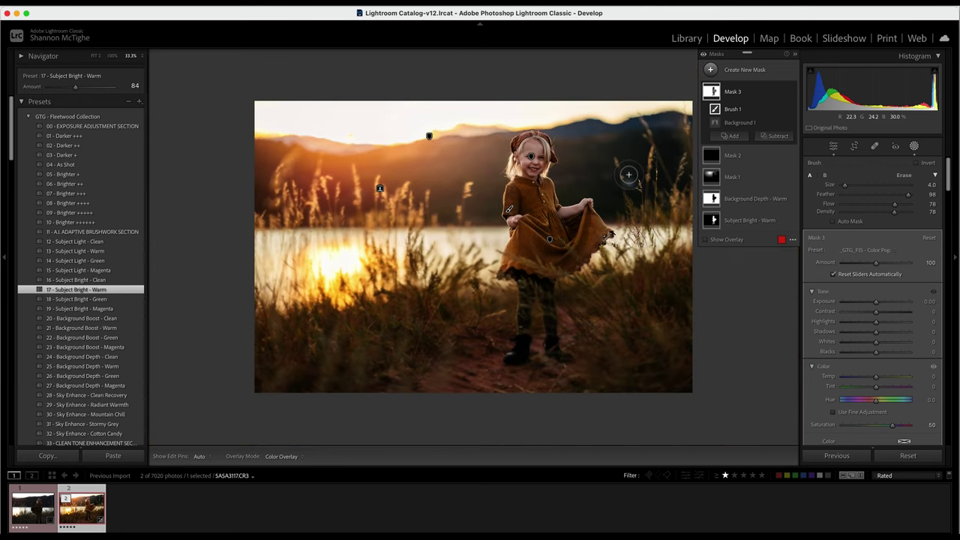
click(791, 92)
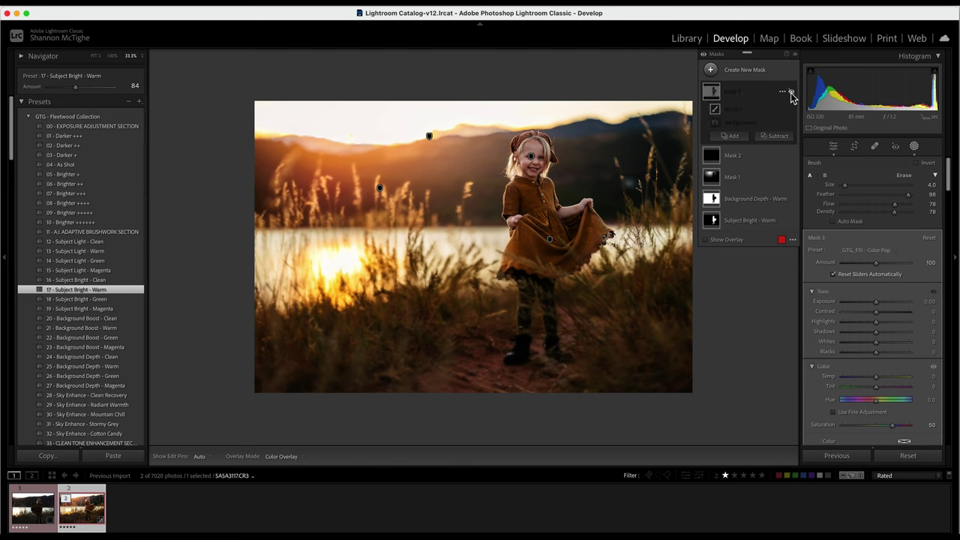
click(790, 93)
click(790, 92)
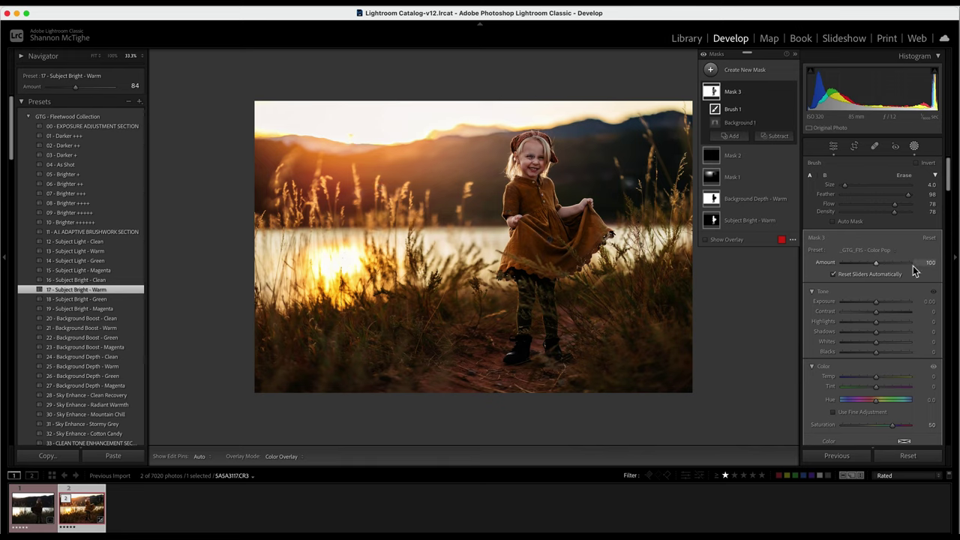
drag(872, 265, 872, 264)
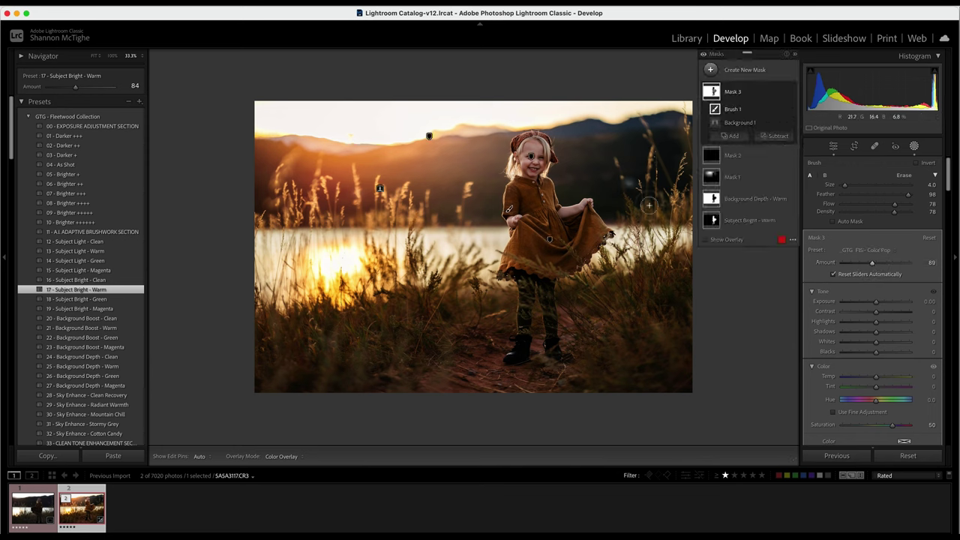
Subtract from the Color Pop mask over the dress using a brush at size 7, flow 56 and density 53.
click(776, 138)
click(780, 226)
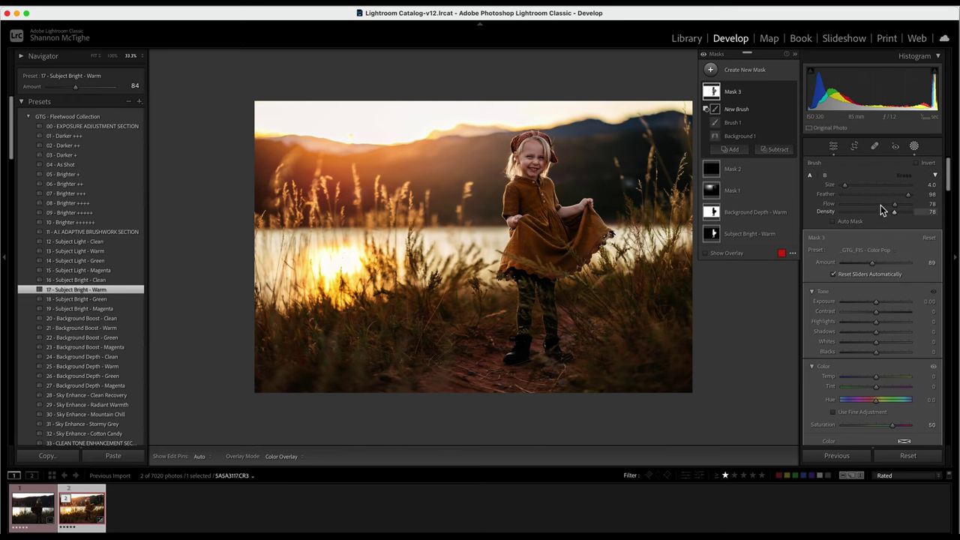
click(880, 210)
scroll(540, 210, up, 3)
mouse_move(532, 218)
mouse_down()
mouse_move(561, 194)
mouse_move(525, 228)
mouse_move(526, 246)
mouse_move(546, 263)
mouse_move(575, 261)
mouse_move(582, 244)
mouse_move(567, 218)
mouse_move(524, 192)
mouse_move(554, 213)
mouse_move(532, 225)
mouse_up()
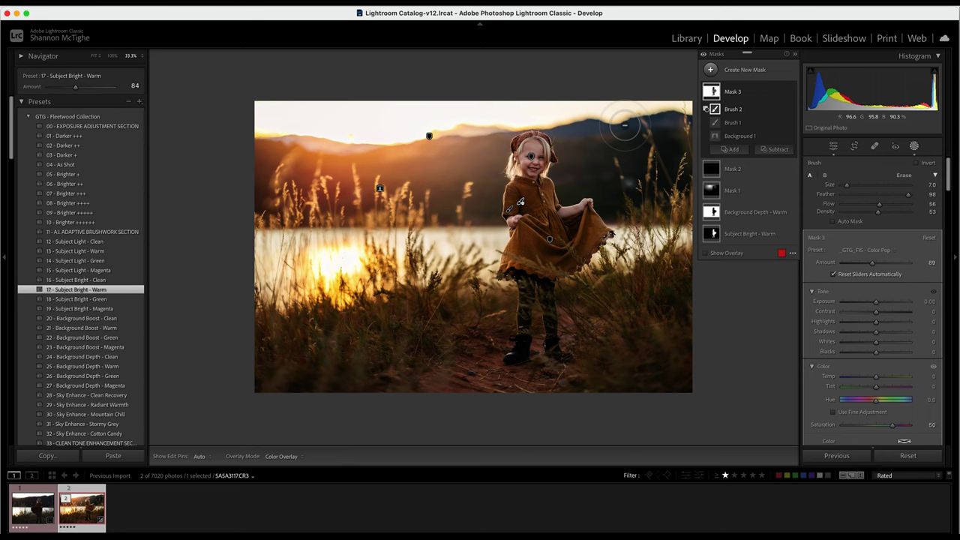
Create one people mask covering the girl's teeth, hair, clothes, eye sclera, iris and pupil.
click(757, 74)
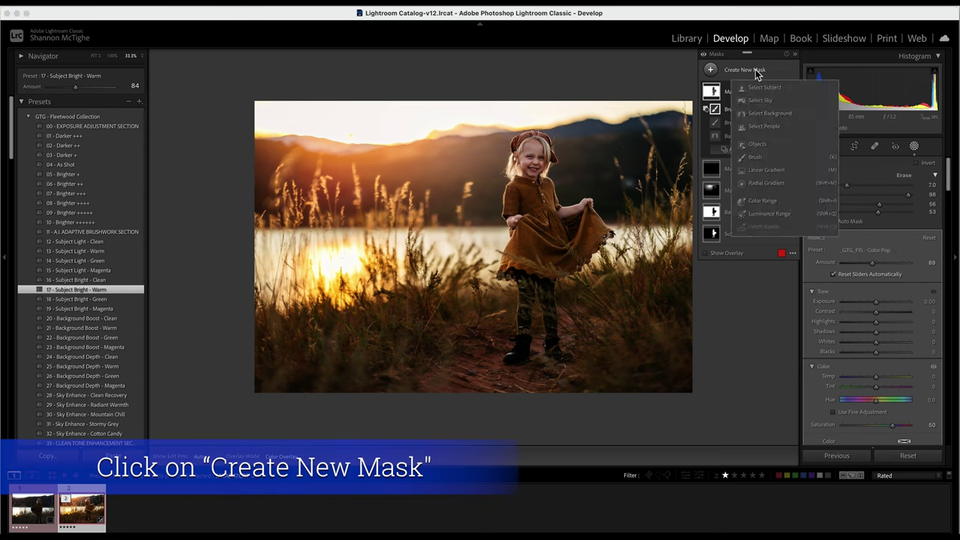
click(754, 126)
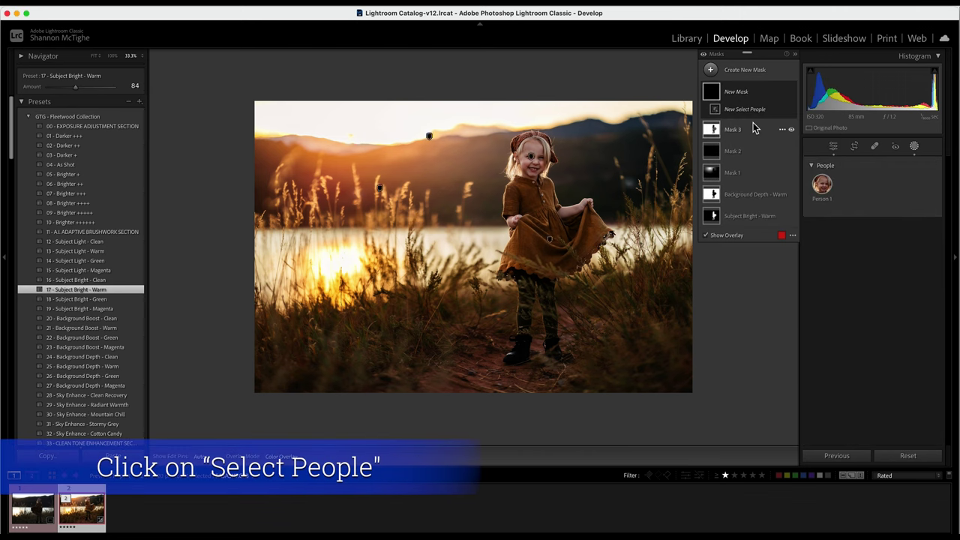
click(823, 185)
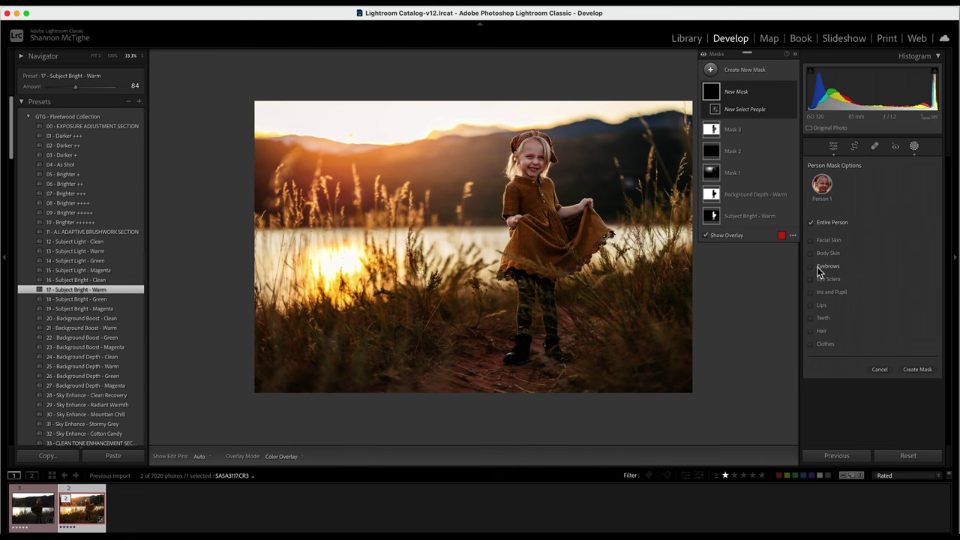
click(811, 318)
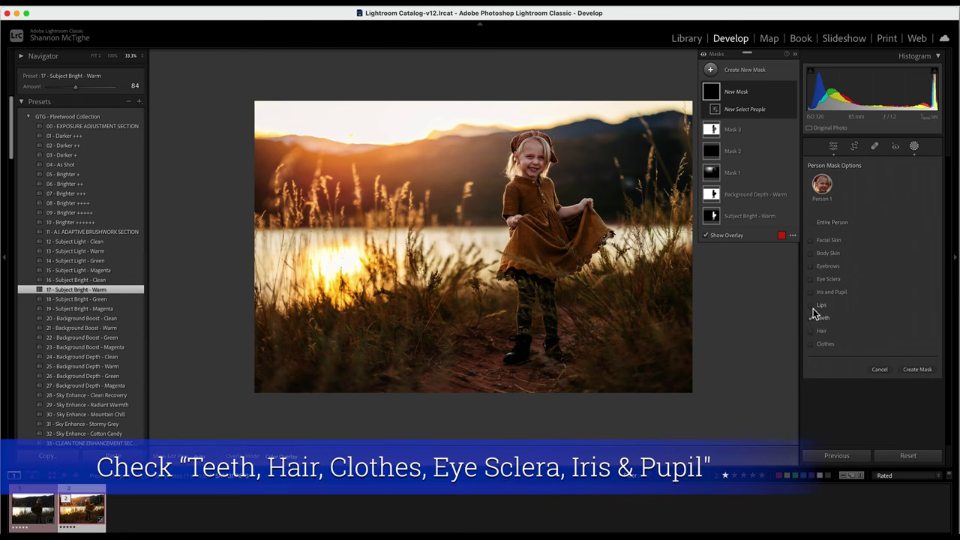
click(812, 331)
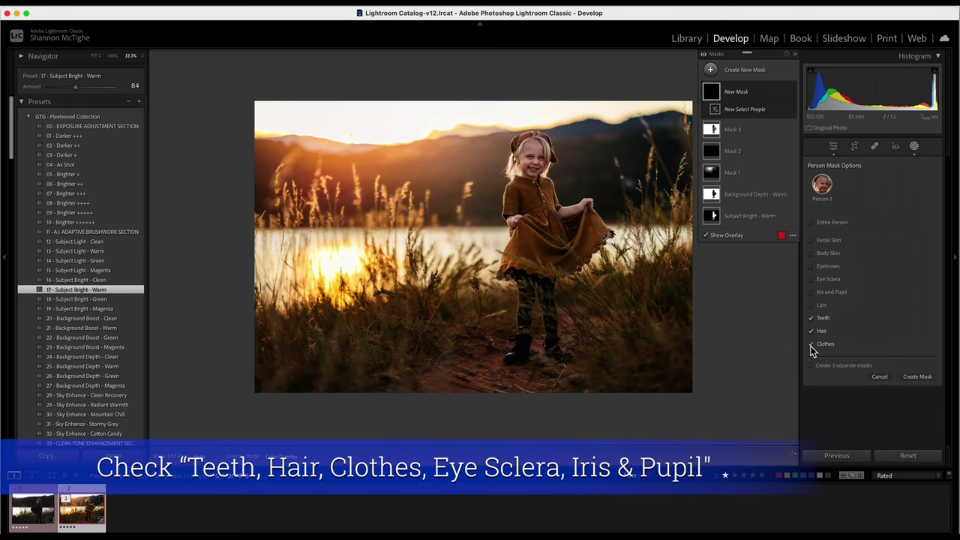
click(812, 279)
click(925, 377)
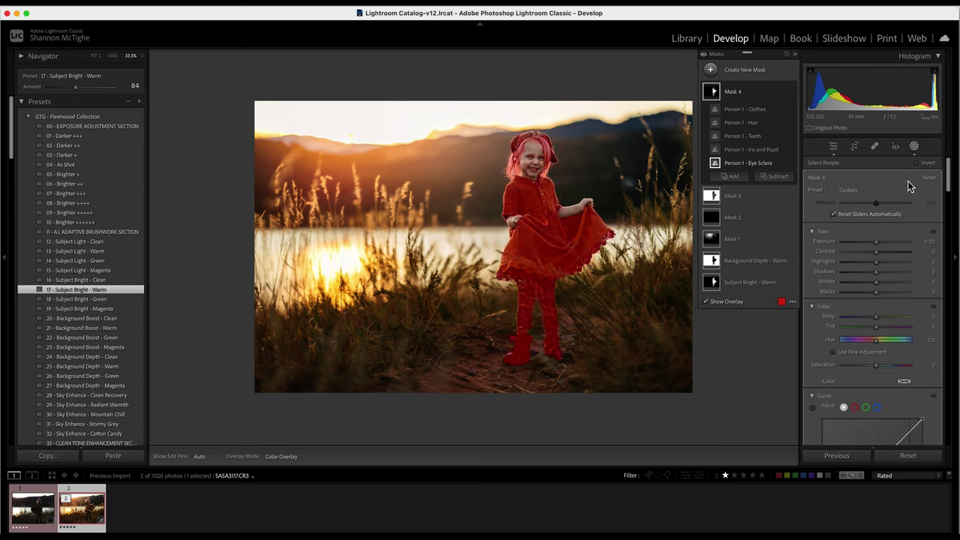
Apply the _GTG_F20 - Sharpen Details preset to the new people mask.
click(856, 196)
scroll(855, 364, down, 3)
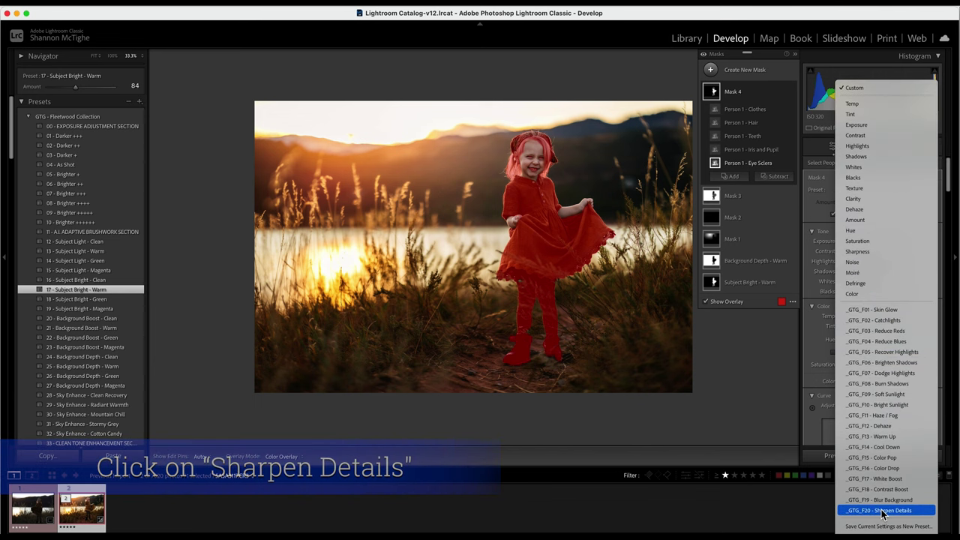
click(882, 511)
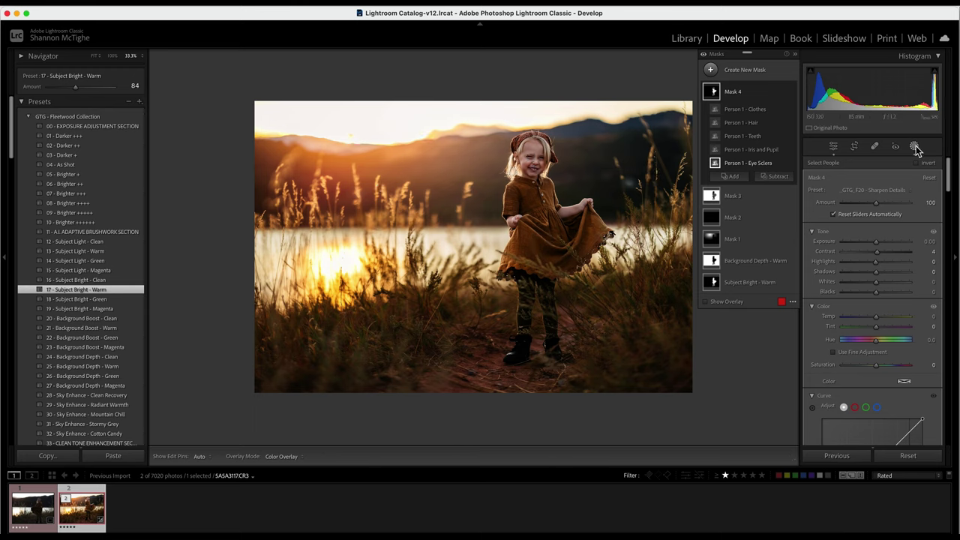
Draw a wide radial gradient mask over the bright sky and hills, and apply the _GTG_F11 - Haze / Fog preset to it.
click(750, 73)
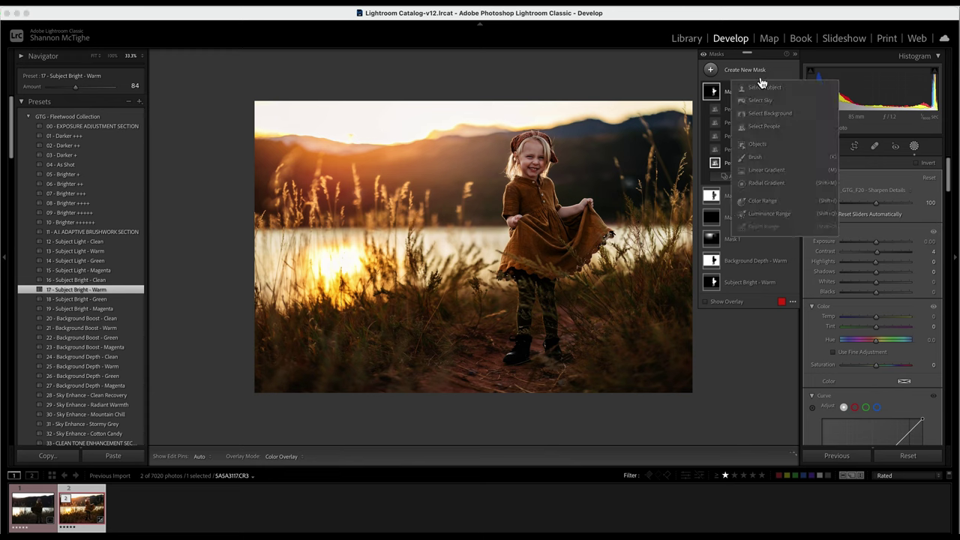
click(765, 183)
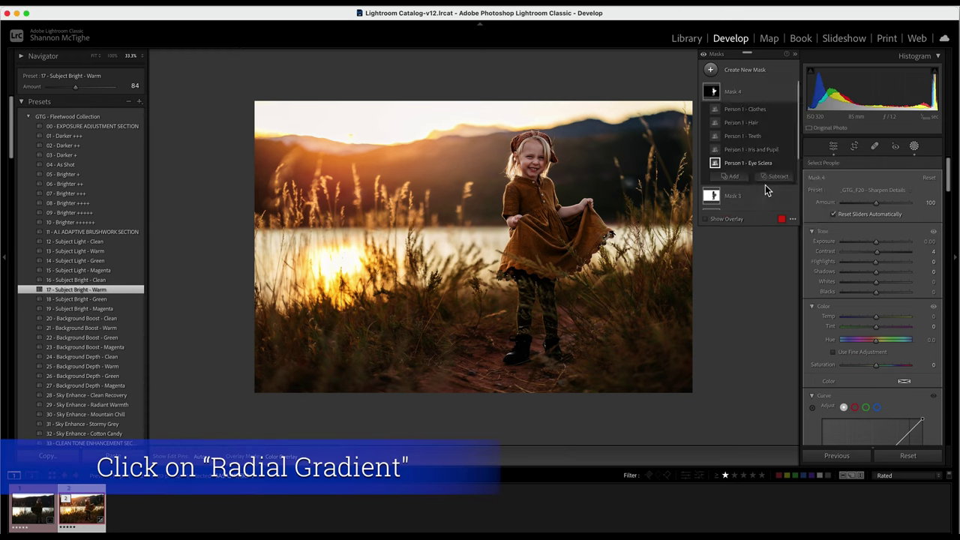
drag(412, 124, 624, 178)
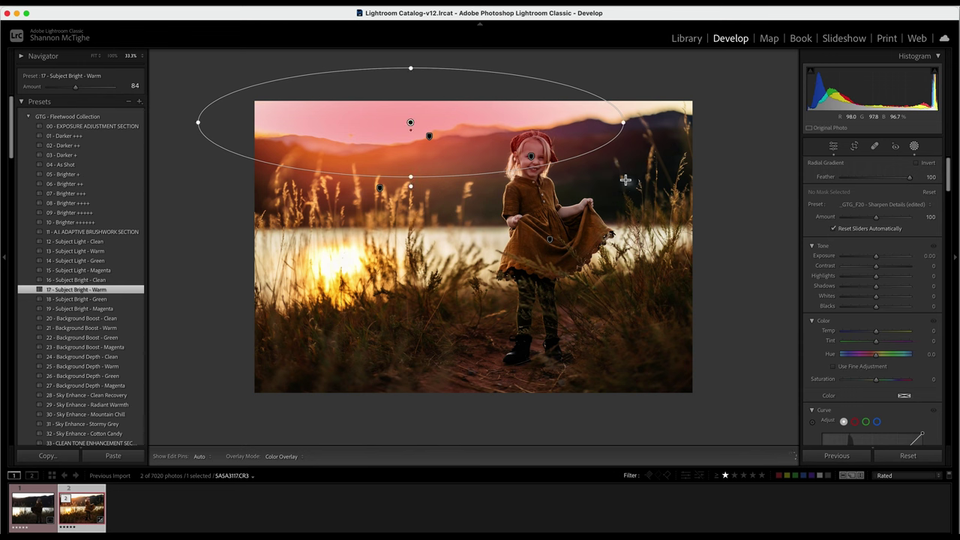
click(861, 207)
scroll(862, 318, down, 3)
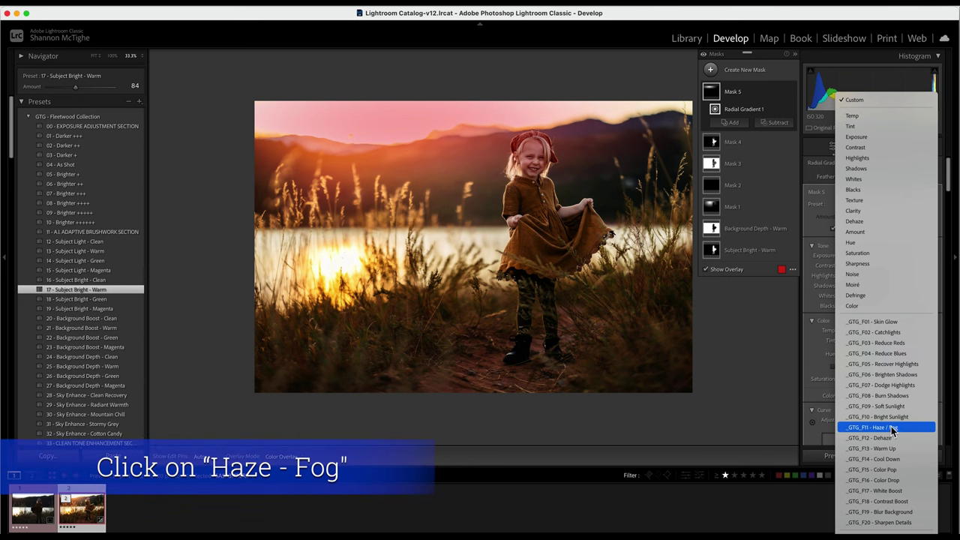
click(893, 428)
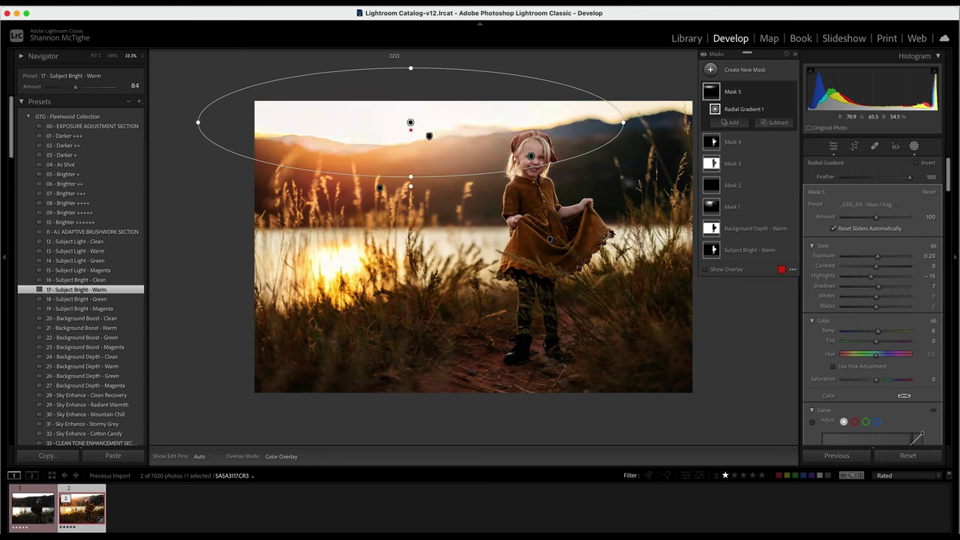
Shift the haze gradient slightly away from the girl and subtract the subject from its mask.
drag(469, 135, 452, 138)
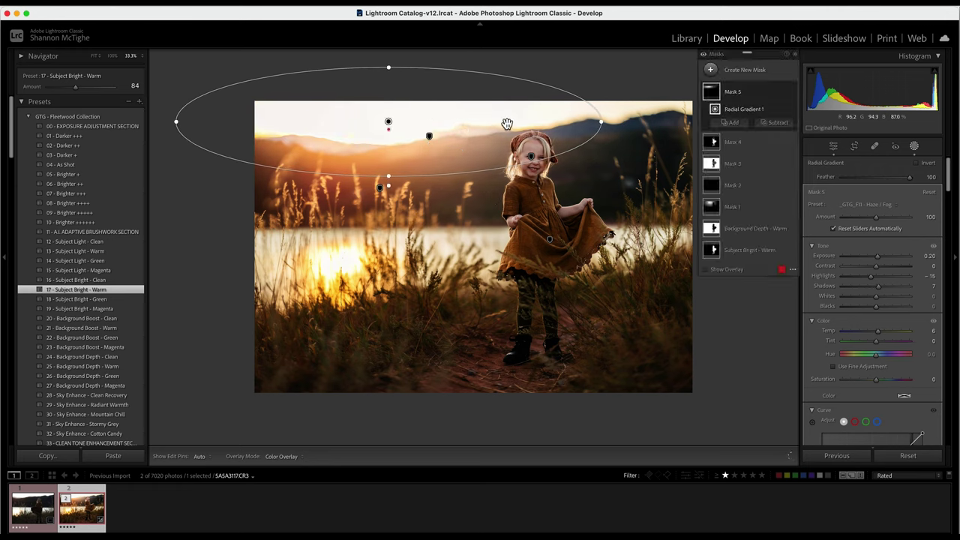
click(781, 123)
click(790, 143)
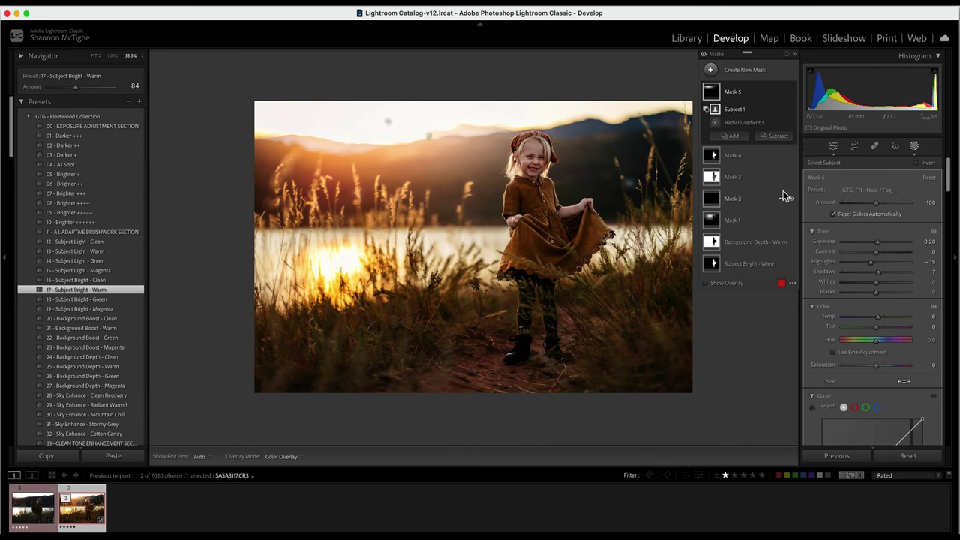
Create a new brush mask with the _GTG_F13 - Warm Up preset and a brush size of 25.
click(754, 73)
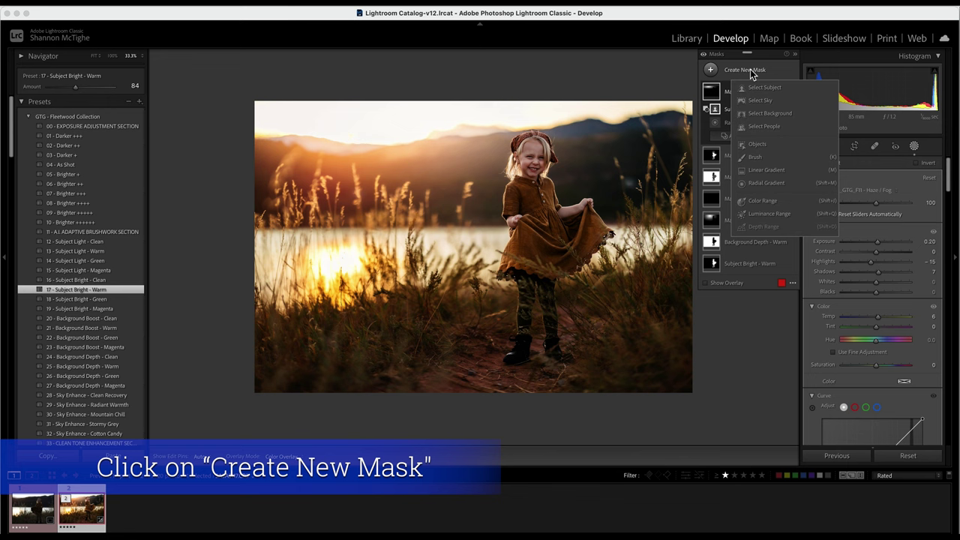
click(754, 158)
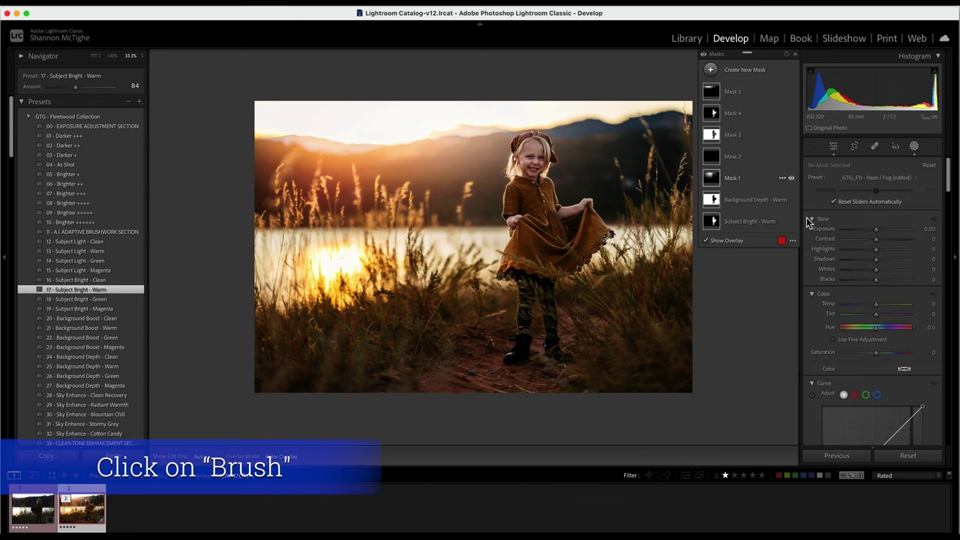
click(859, 252)
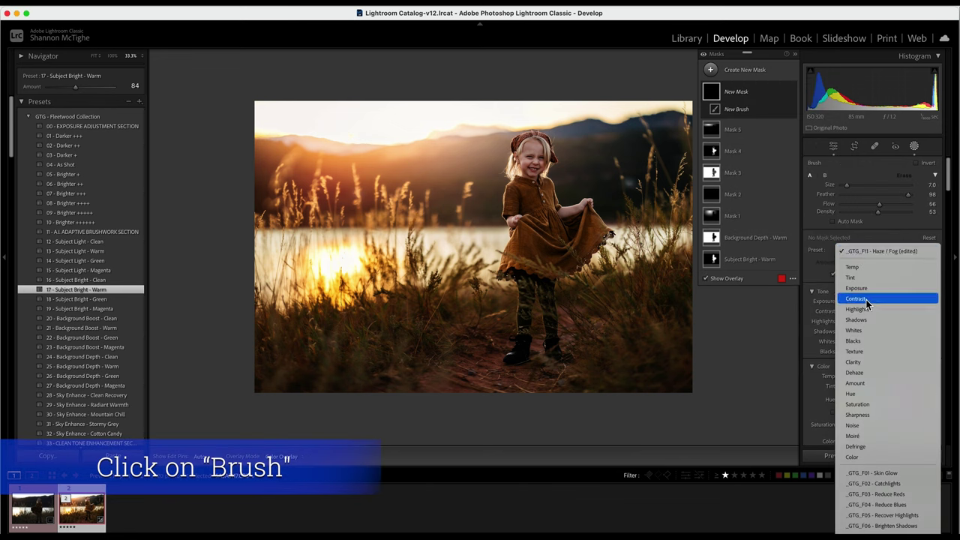
scroll(874, 322, down, 2)
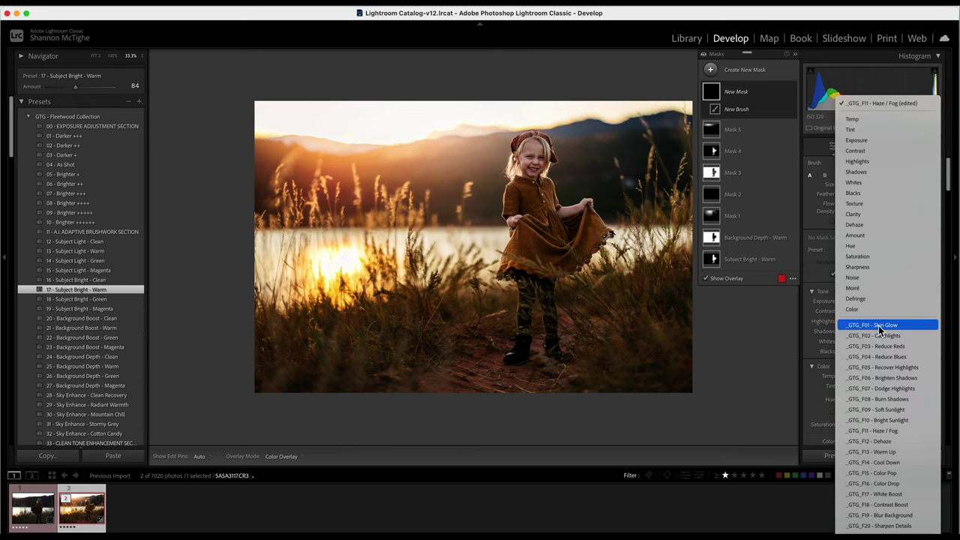
click(884, 453)
scroll(320, 160, up, 5)
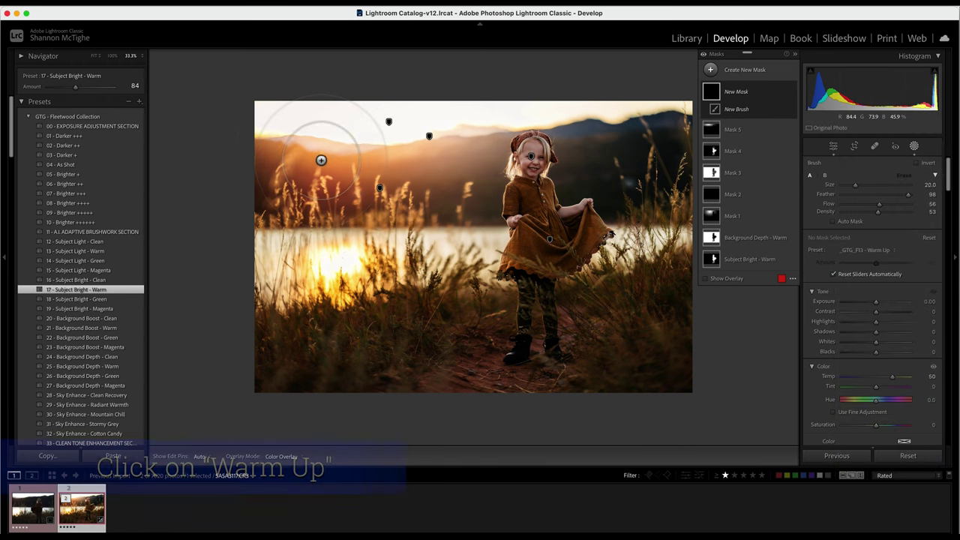
Paint the warm-up effect across the bright sky and hills around the setting sun.
key(h)
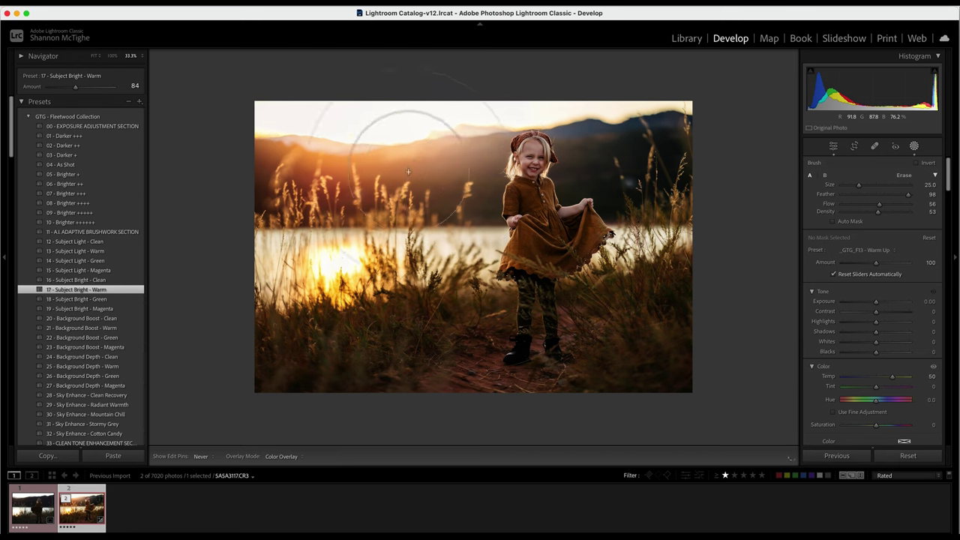
key(h)
mouse_move(491, 197)
mouse_down()
mouse_move(417, 128)
mouse_move(332, 126)
mouse_up()
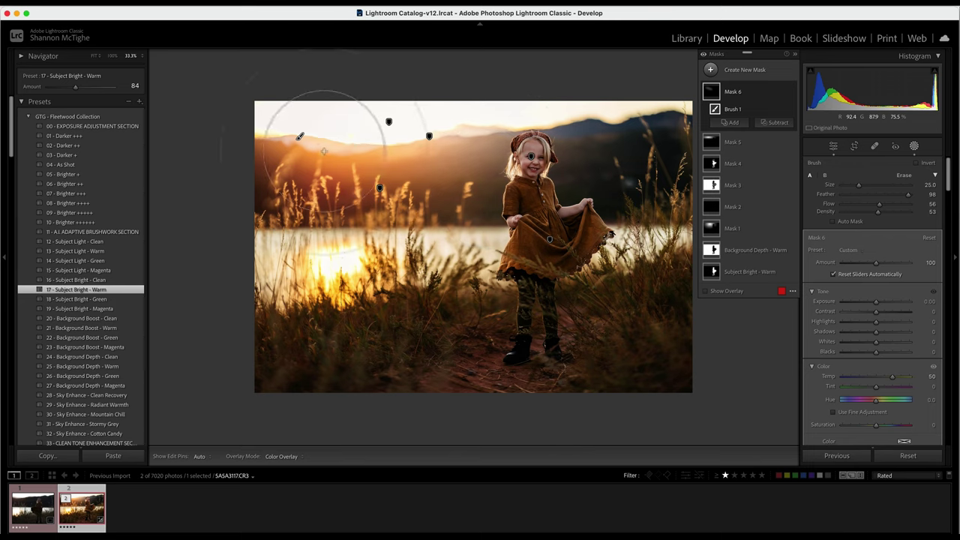
key(h)
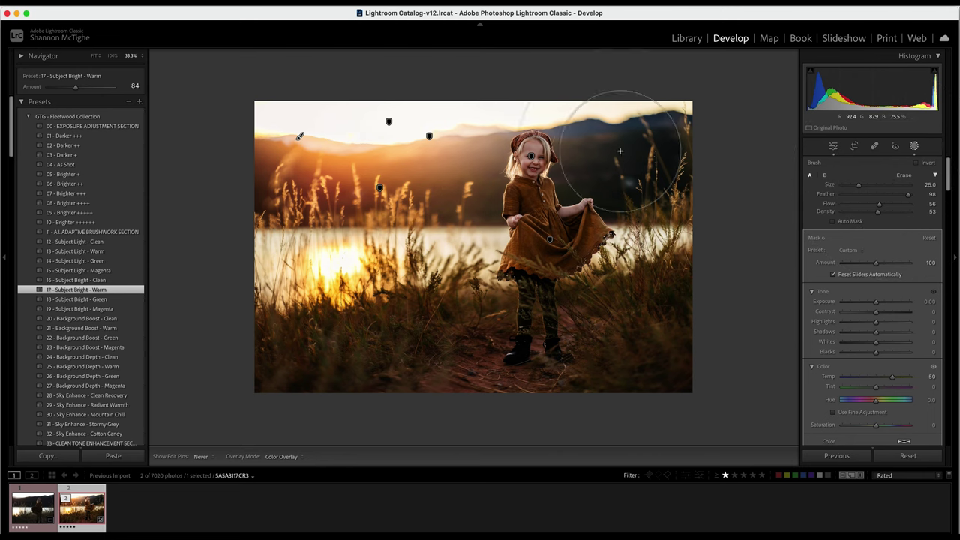
key(h)
Raise the brush flow and density to 93 and paint more warmth over the glowing sky and hills beside the girl.
drag(875, 216, 905, 207)
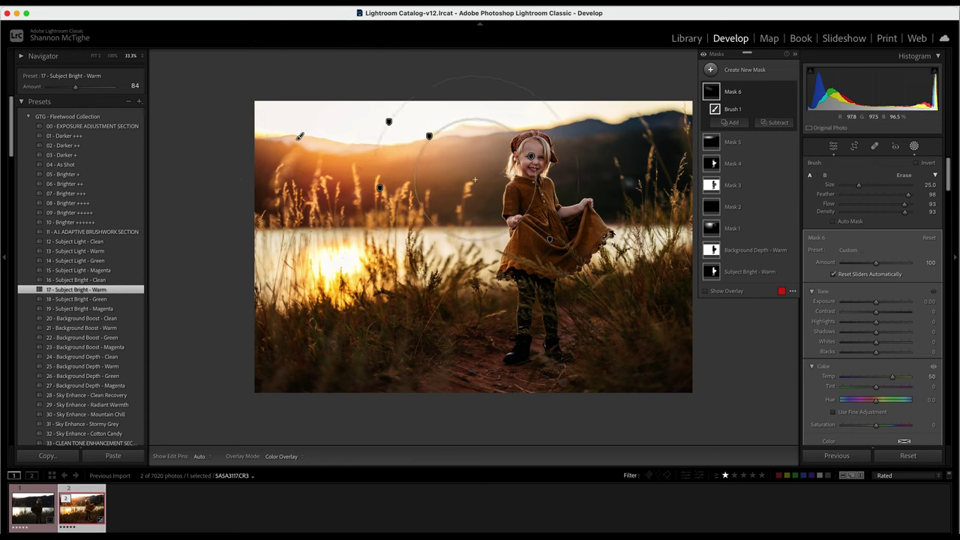
key(h)
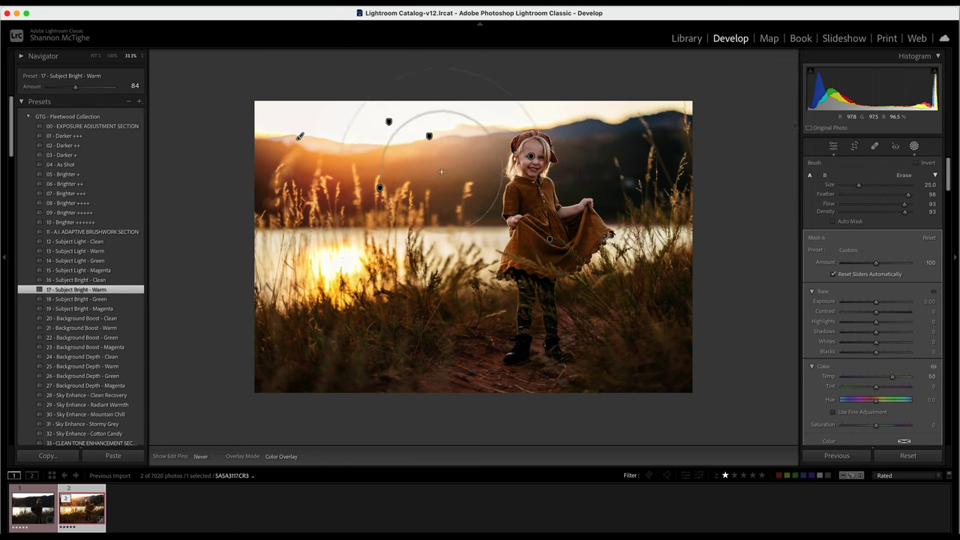
key(h)
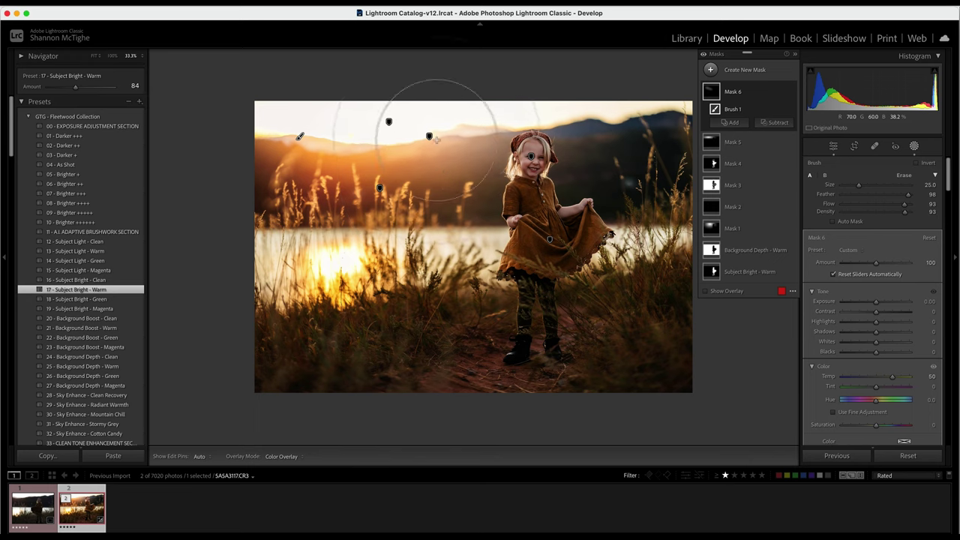
Switch the warm-up mask off and on to compare the photo with and without it.
mouse_move(787, 98)
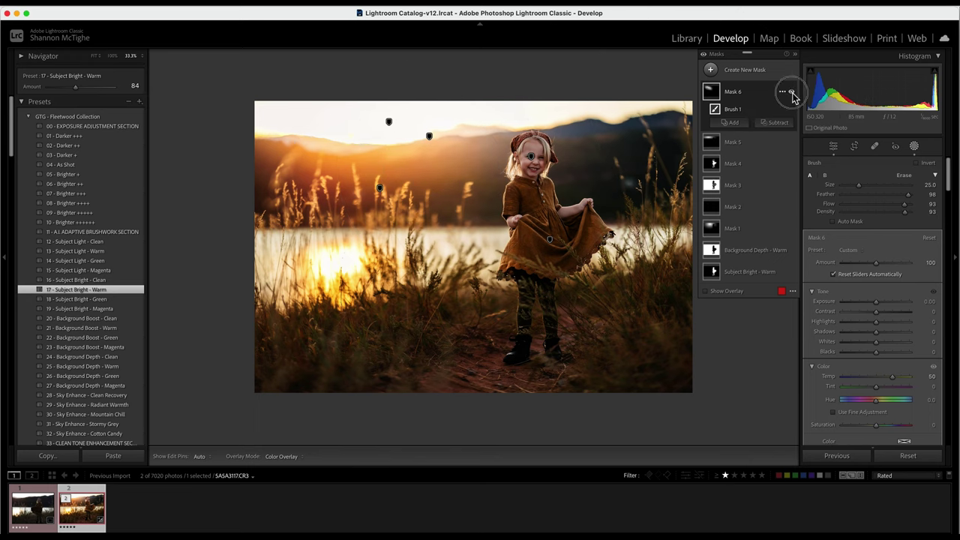
click(791, 93)
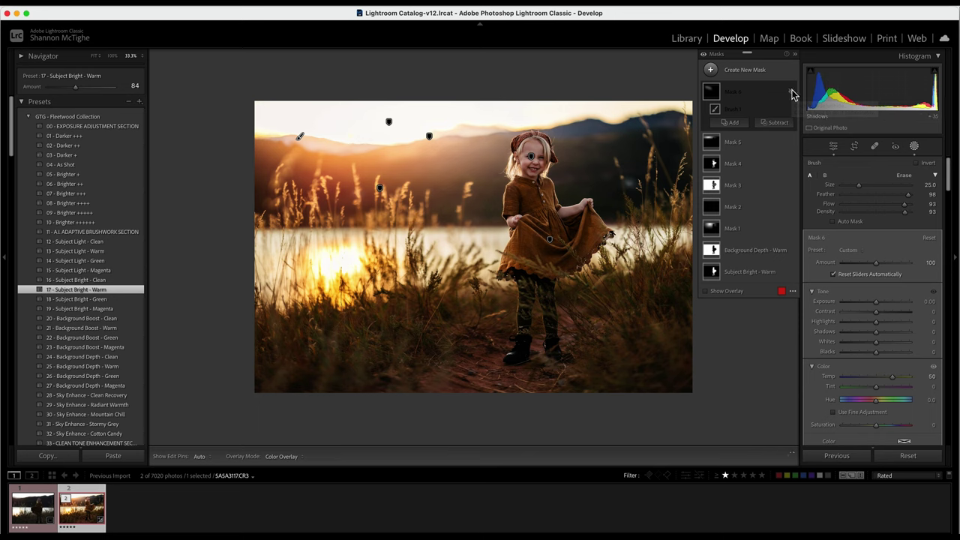
click(791, 93)
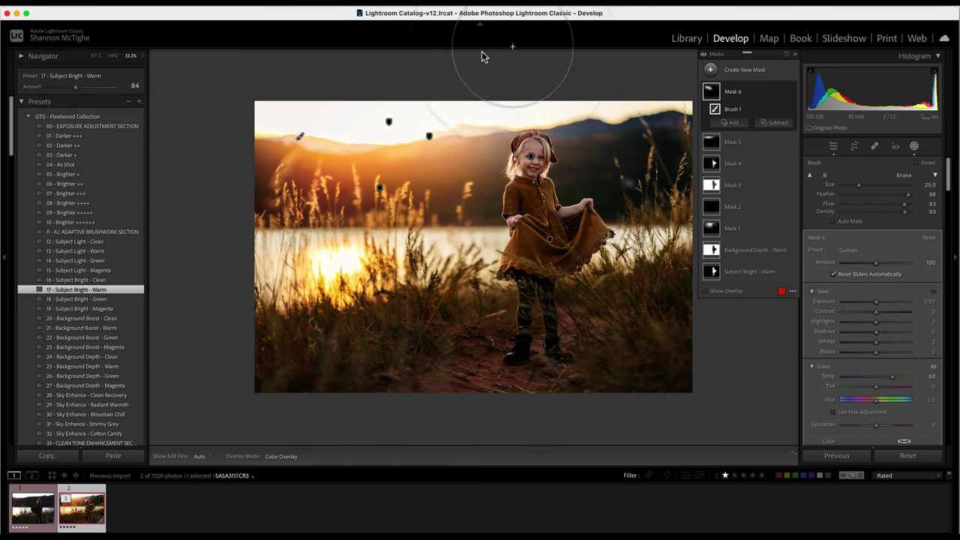
Create another brush mask with the _GTG_F07 - Dodge Highlights preset and a brush size of 3.
click(747, 75)
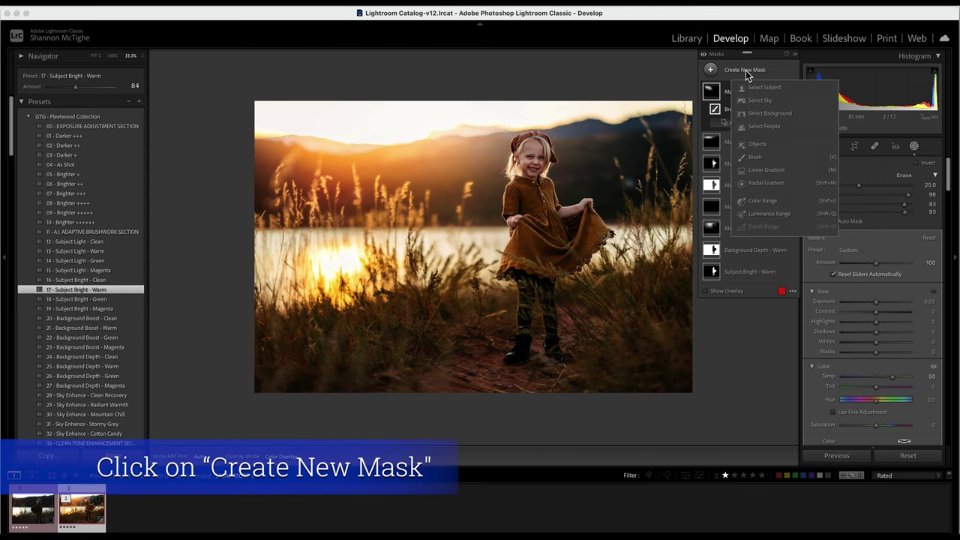
click(755, 159)
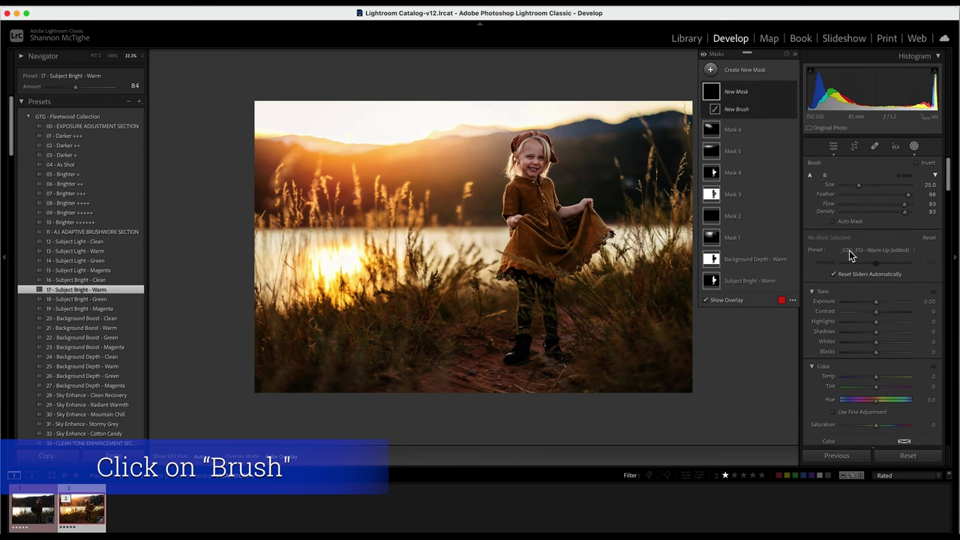
click(855, 253)
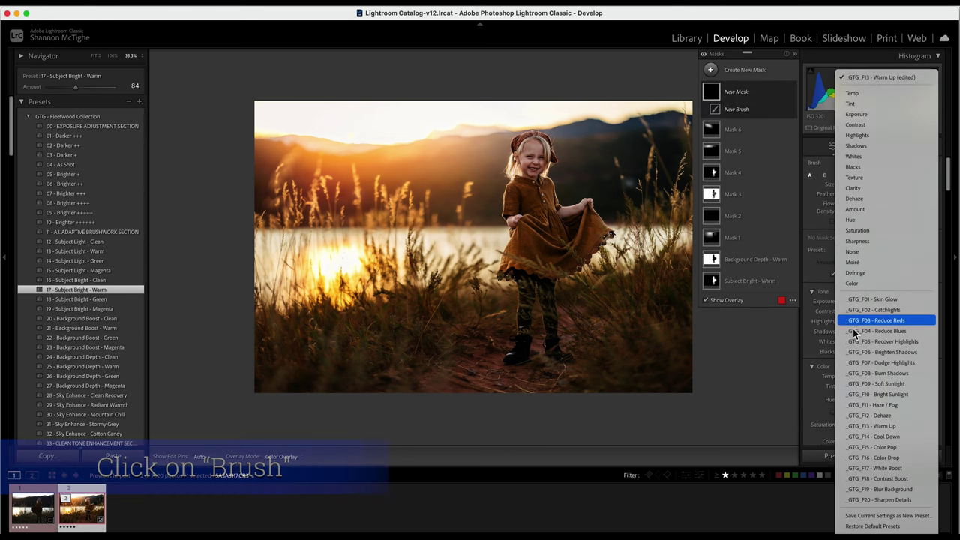
click(903, 366)
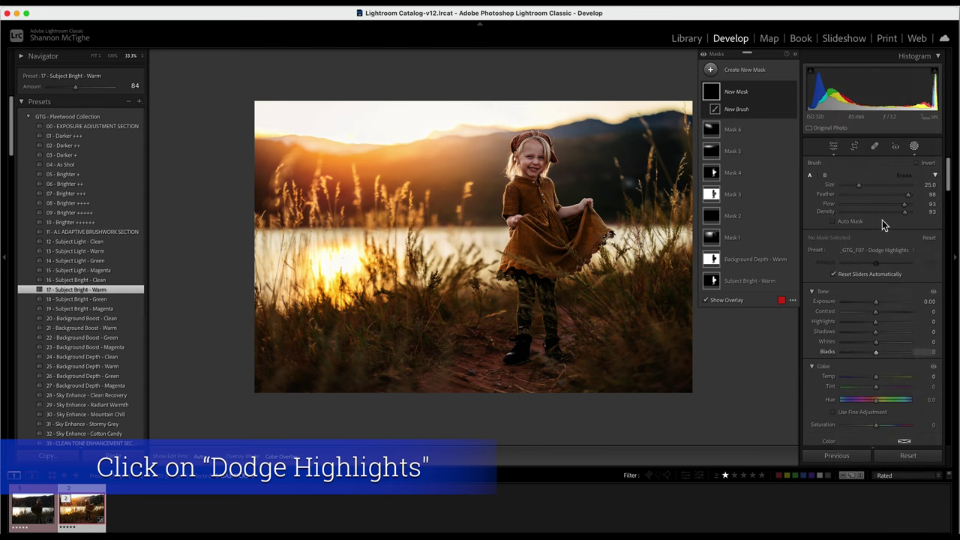
scroll(544, 221, down, 10)
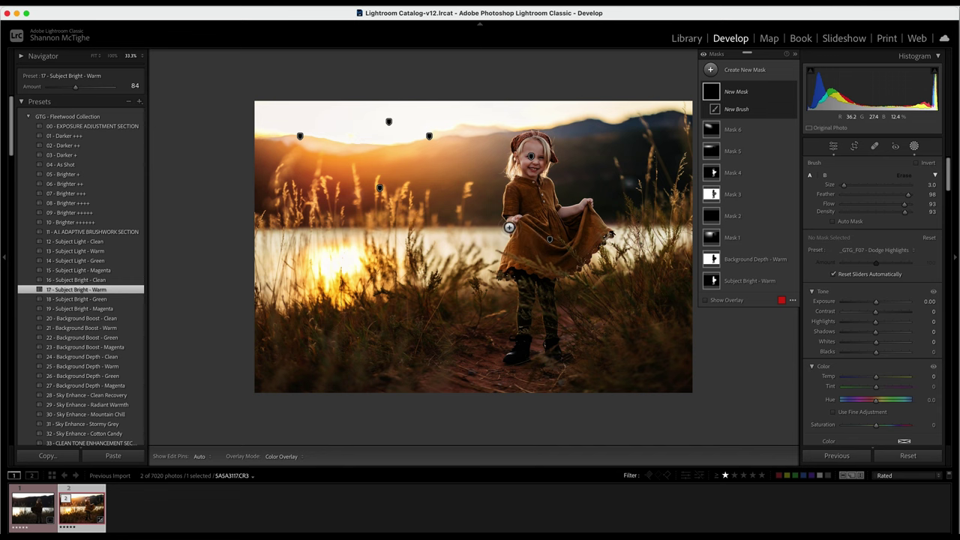
Set the brush size to 5 and paint the dodge effect along the highlighted folds of the girl's skirt.
key(super+equal)
key(super+equal)
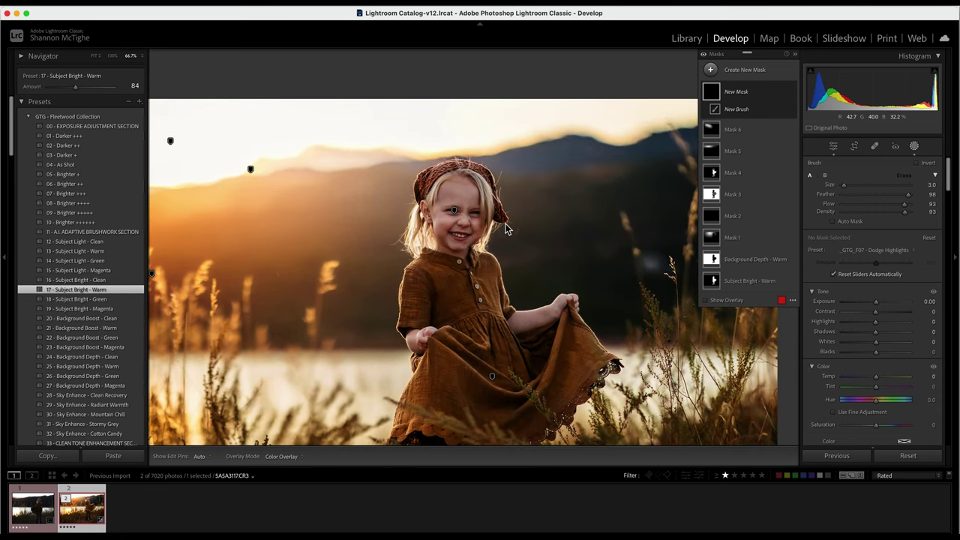
drag(463, 325, 452, 180)
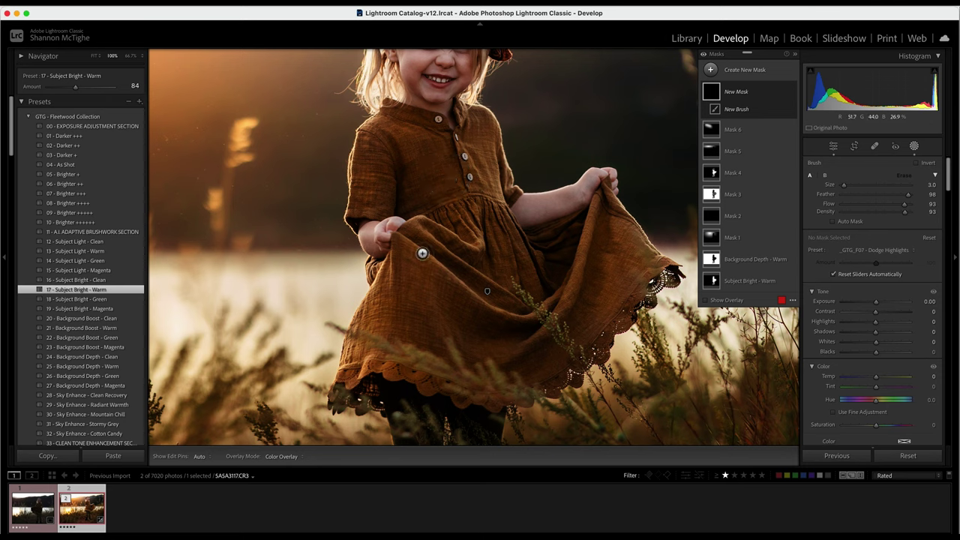
key(bracketright)
key(h)
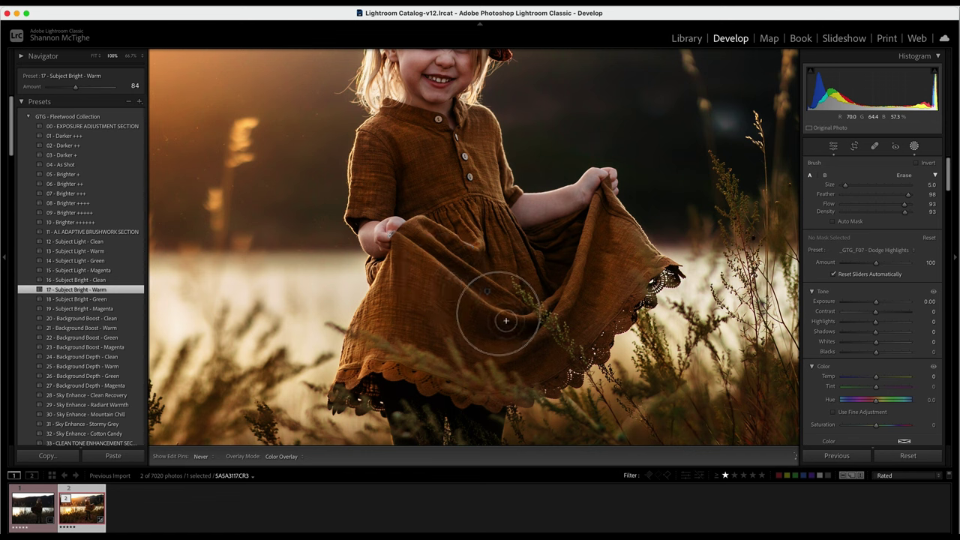
key(h)
drag(547, 324, 450, 277)
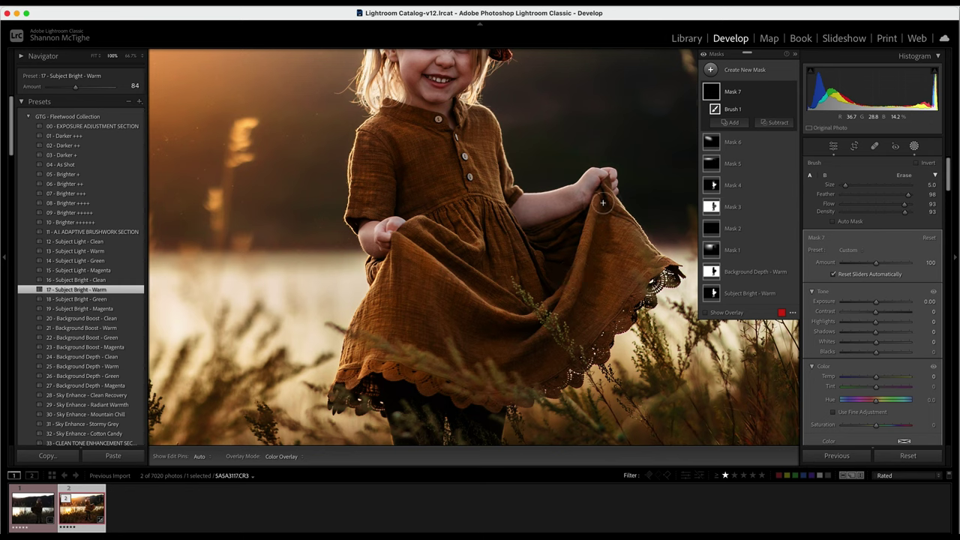
Continue dodging the lit dress folds near both hands and around the gathered waist.
key(h)
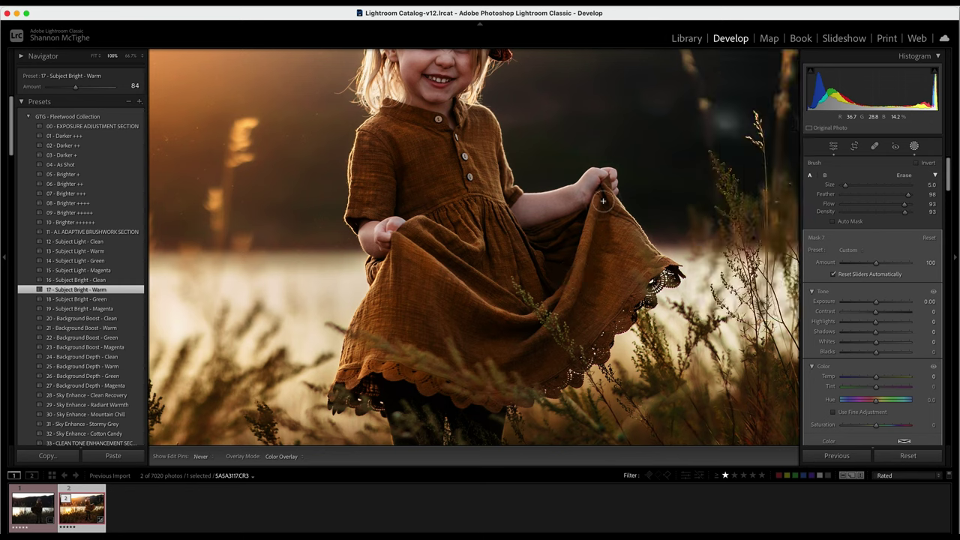
key(h)
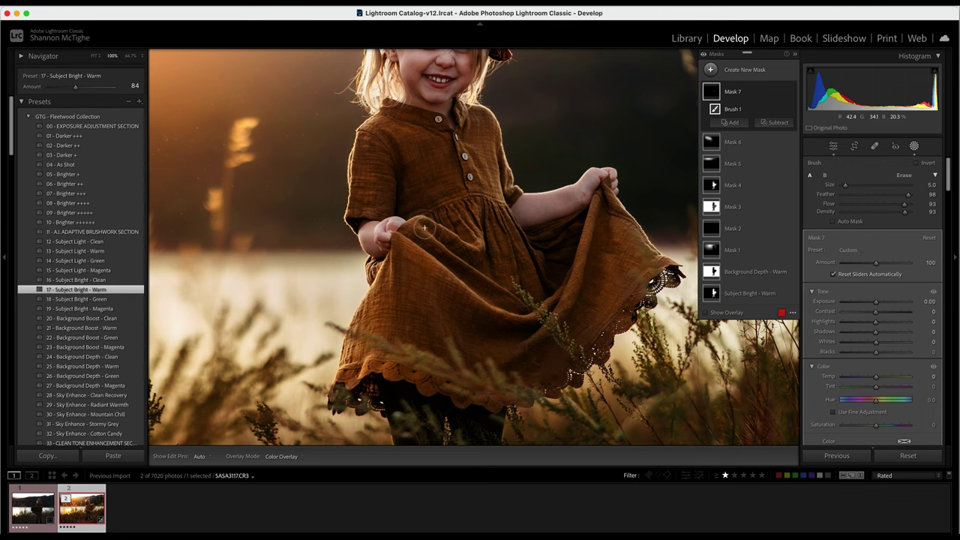
key(h)
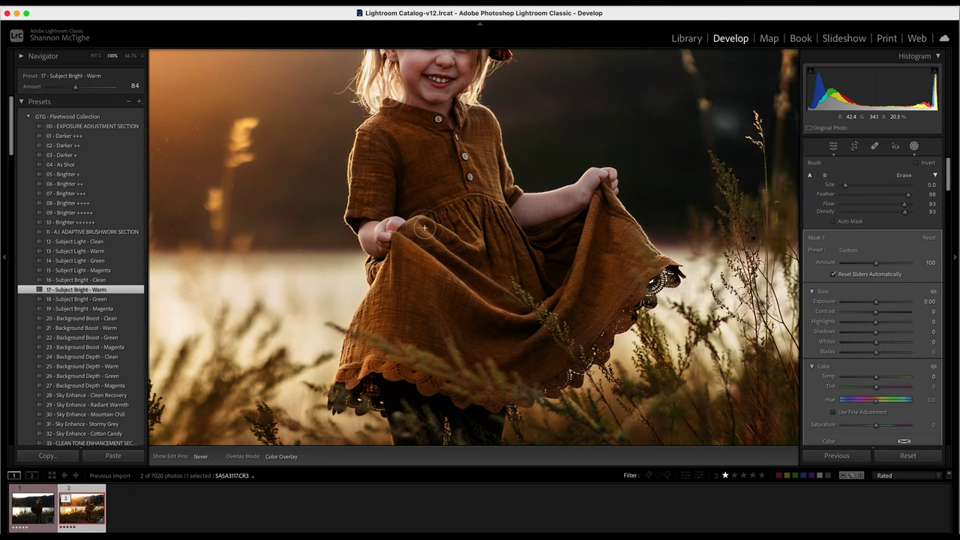
key(h)
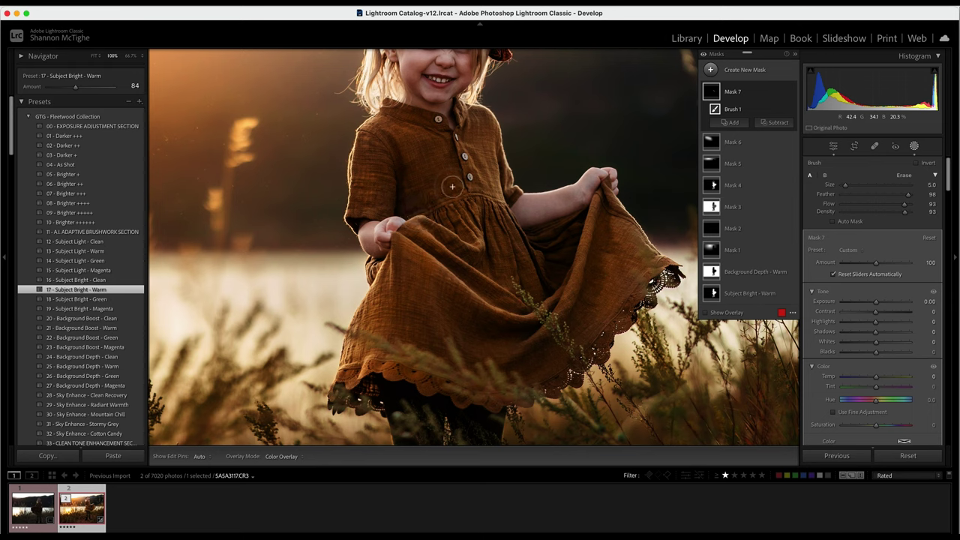
key(h)
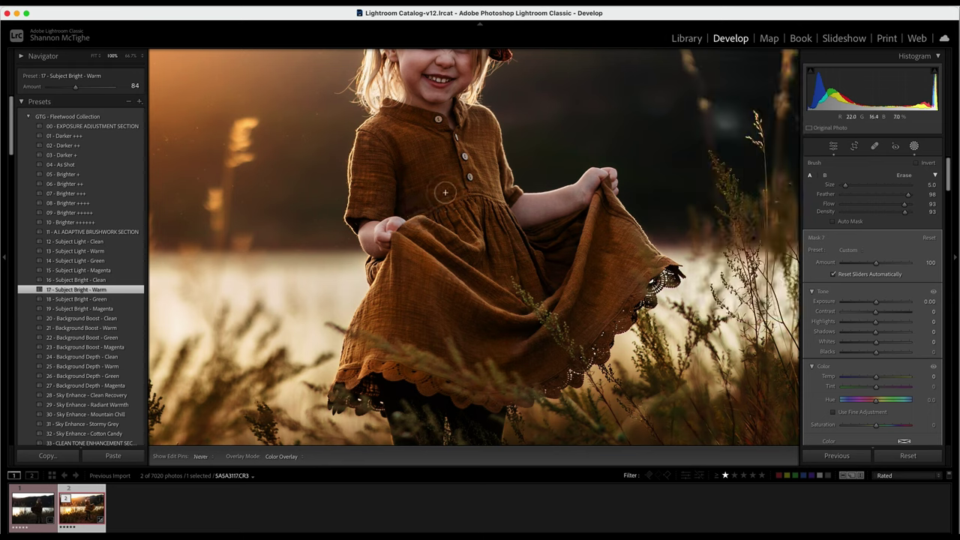
key(h)
Enlarge the brush to size 17 and dodge the highlights on the bodice of the dress.
scroll(454, 176, up, 5)
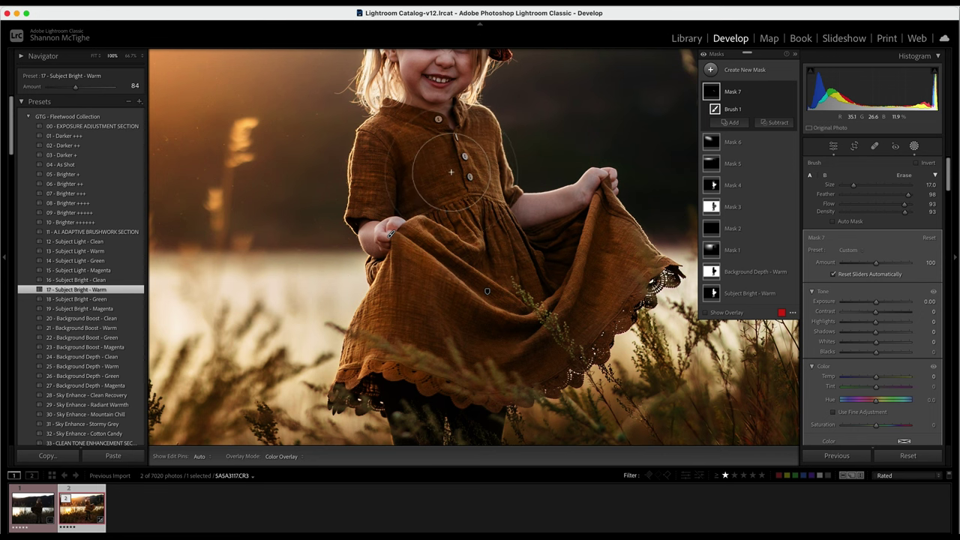
key(h)
key(h)
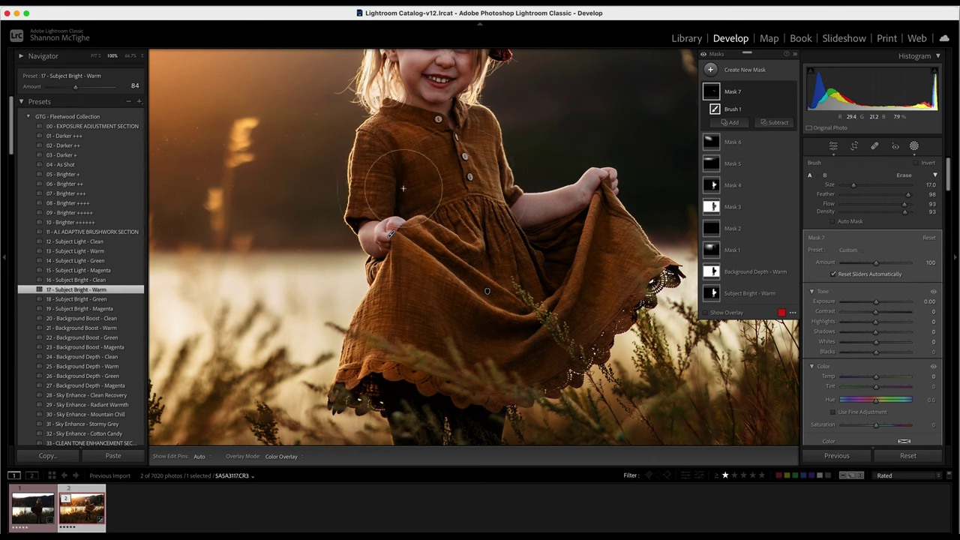
Dodge the remaining highlights across the skirt using brush sizes 9 and 10.
scroll(383, 171, down, 4)
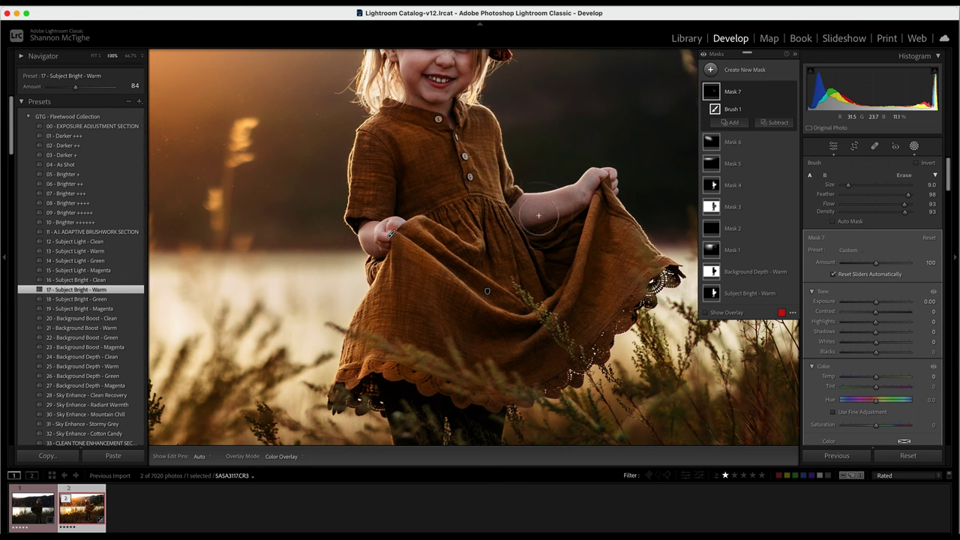
key(h)
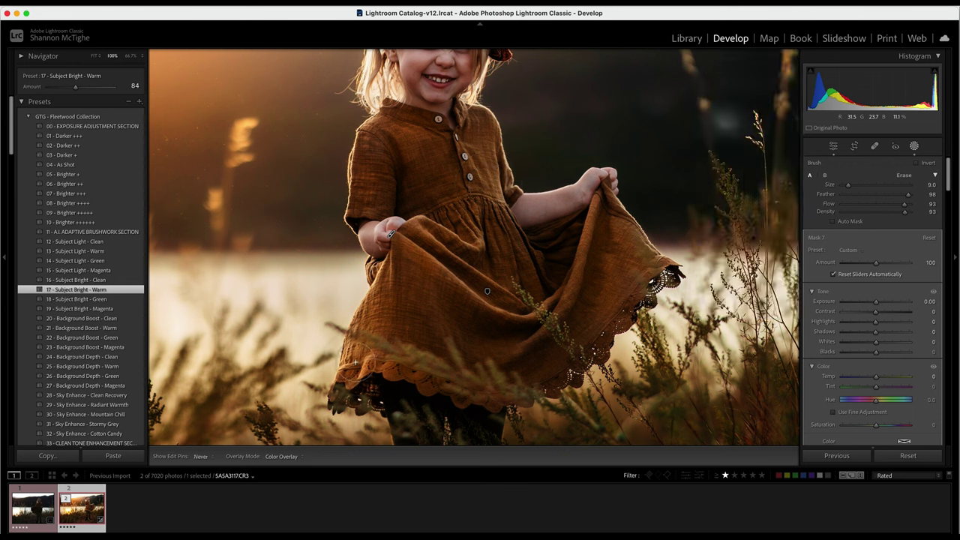
key(h)
scroll(356, 364, up, 1)
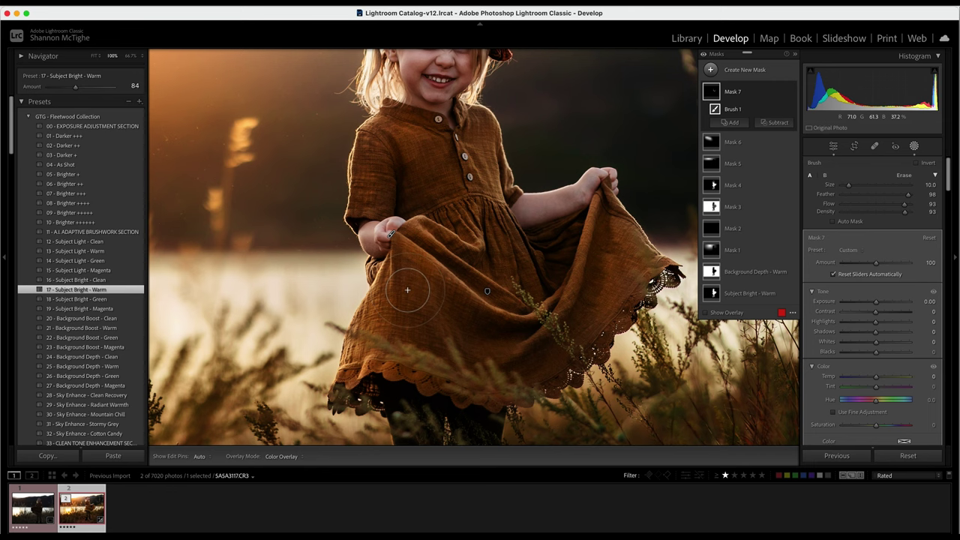
key(h)
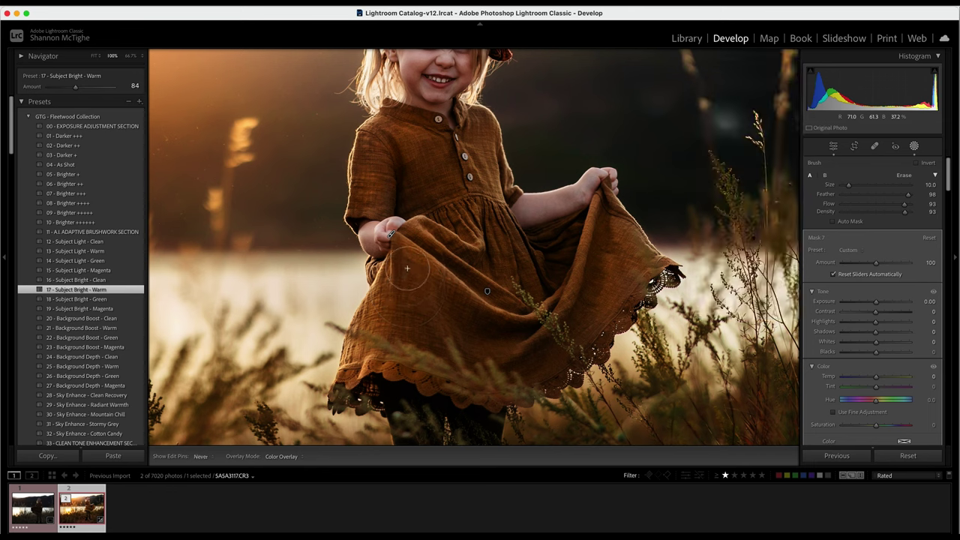
key(h)
Set the brush to size 24, flow 49 and density 49, and dodge the girl's face.
drag(409, 260, 393, 367)
click(874, 204)
click(874, 212)
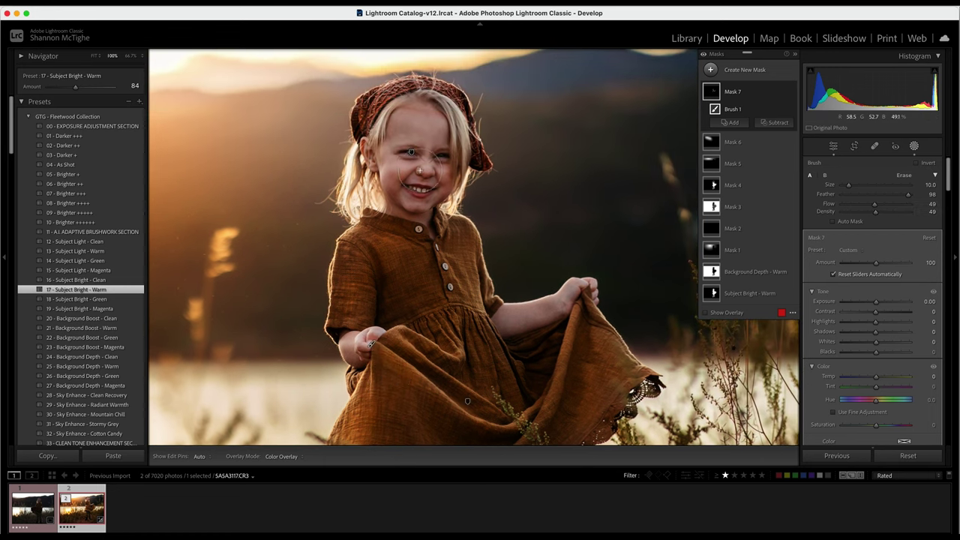
scroll(420, 171, up, 5)
scroll(421, 168, up, 1)
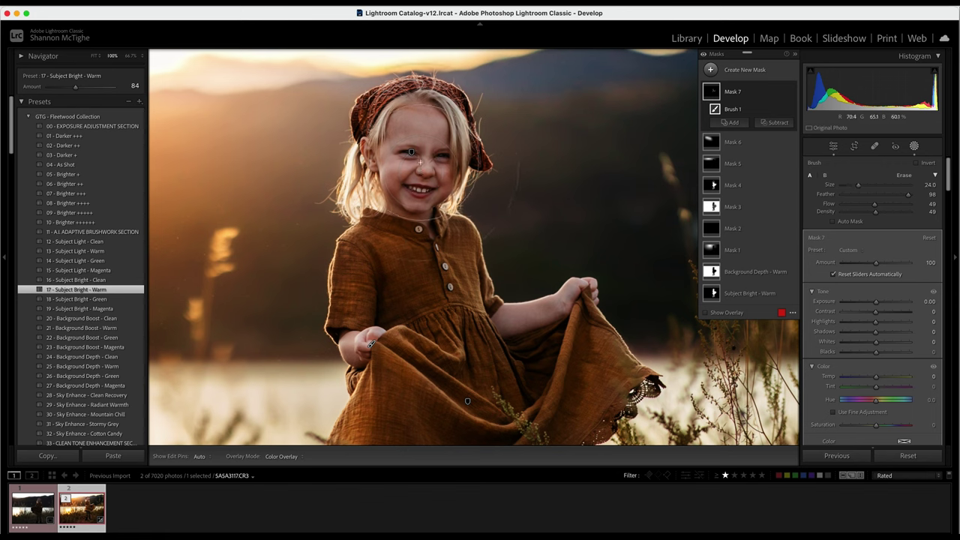
click(421, 162)
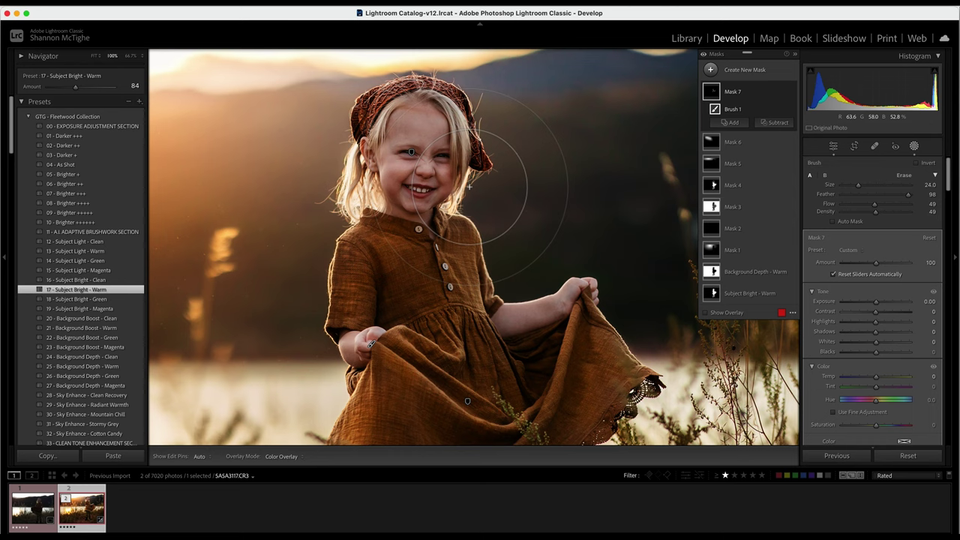
key(h)
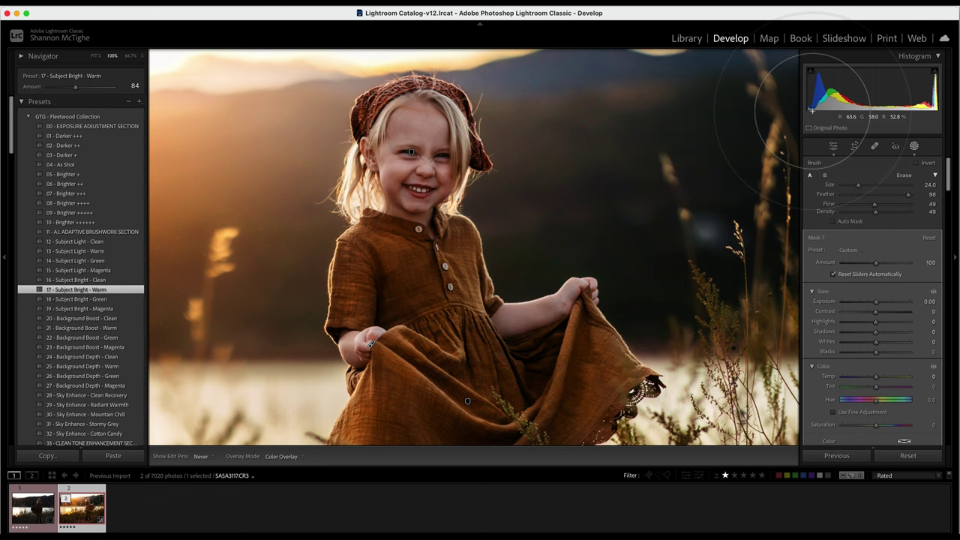
key(h)
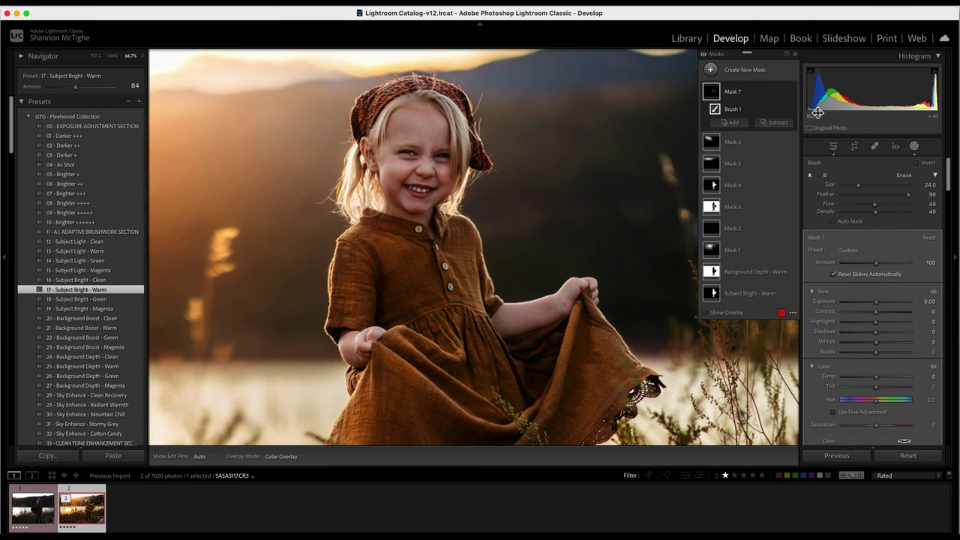
Create a new brush mask using the _GTG_F08 - Burn Shadows preset.
key(super+minus)
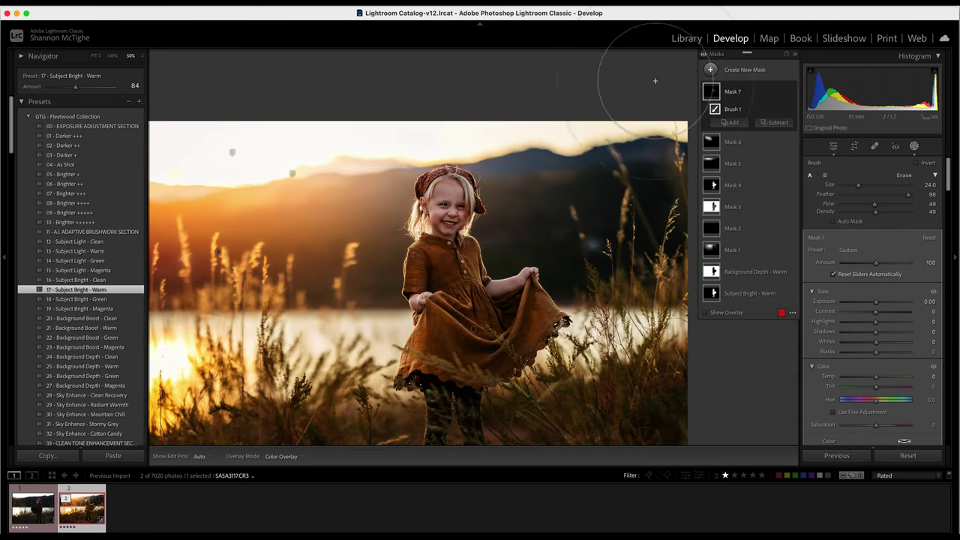
click(746, 69)
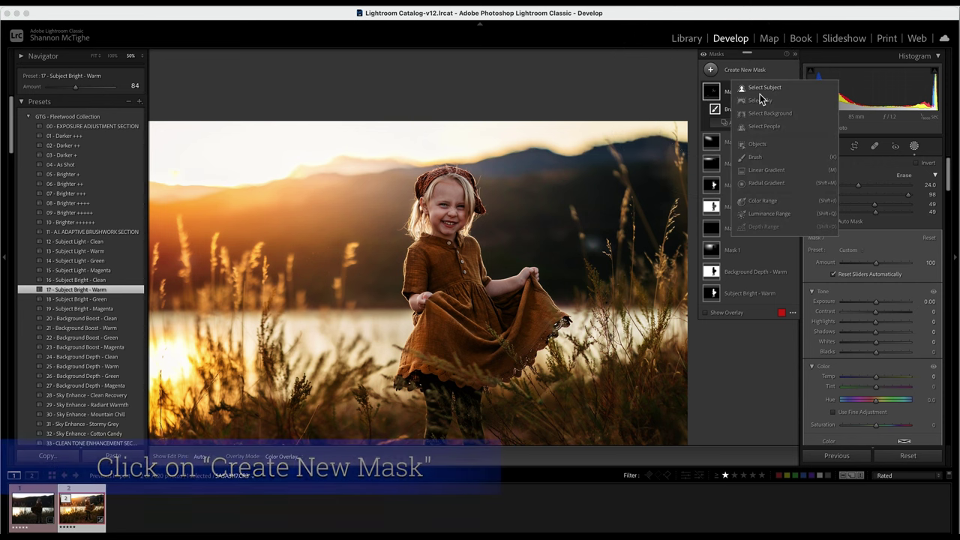
click(755, 157)
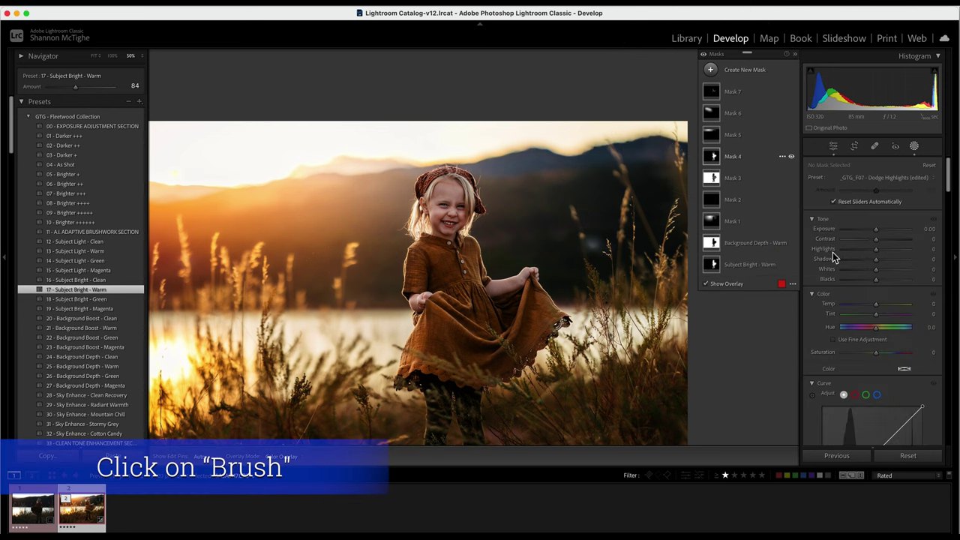
click(859, 255)
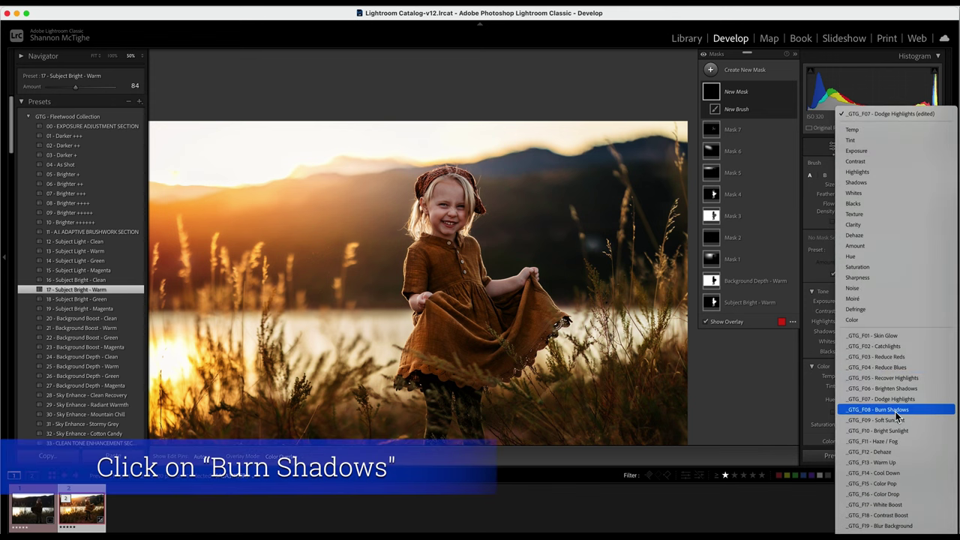
click(897, 411)
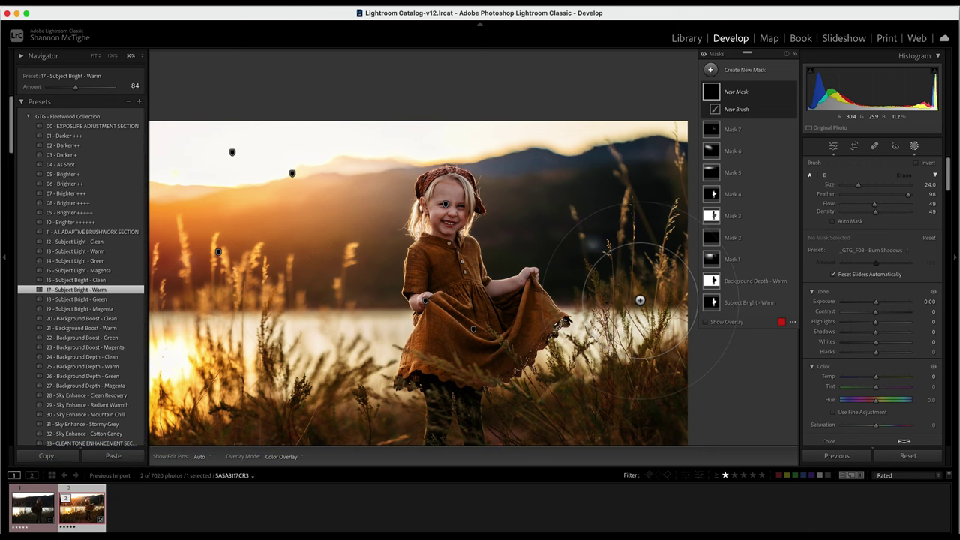
Set the brush to size 4, flow 80 and density 84, and burn the shadowed folds in the middle of the skirt.
scroll(639, 300, up, 5)
scroll(517, 321, down, 7)
scroll(462, 351, down, 10)
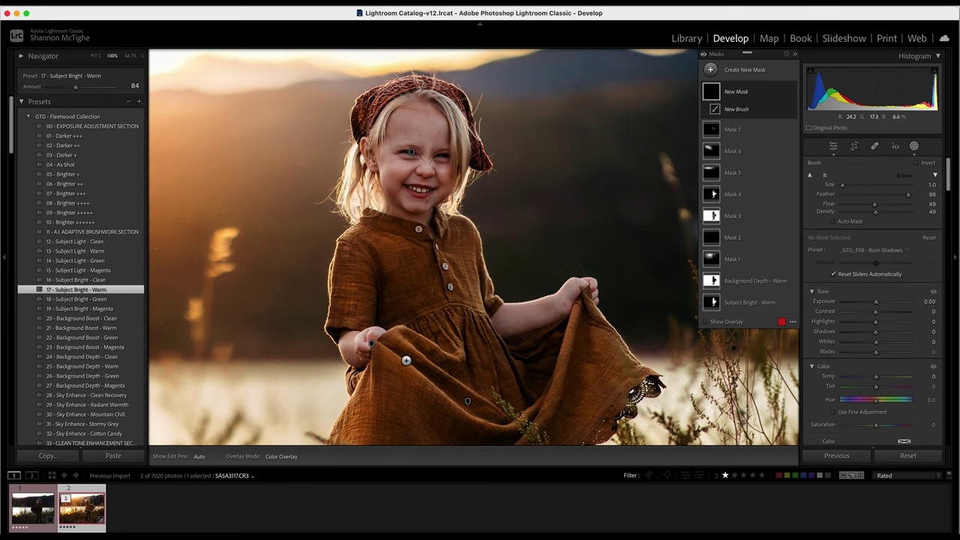
drag(407, 362, 371, 241)
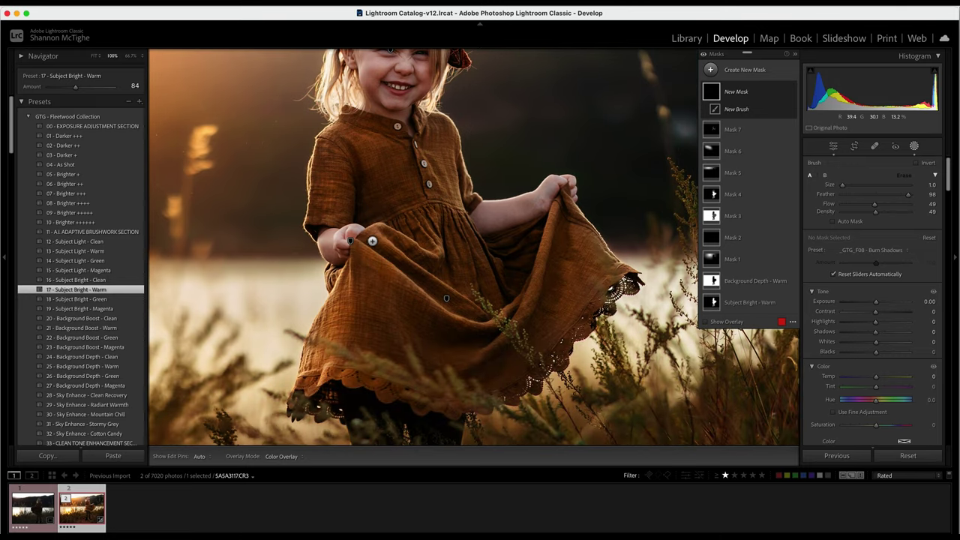
scroll(371, 244, up, 2)
click(896, 205)
click(900, 213)
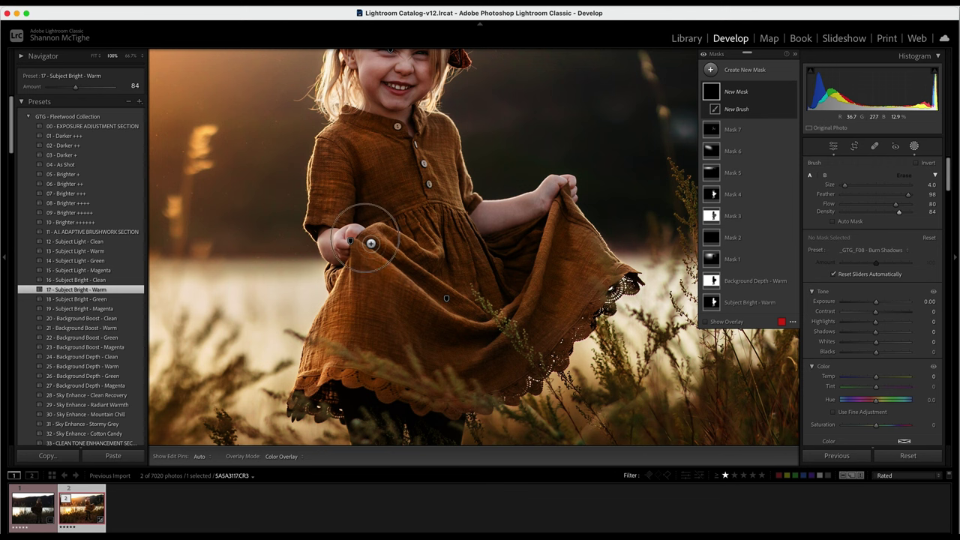
key(h)
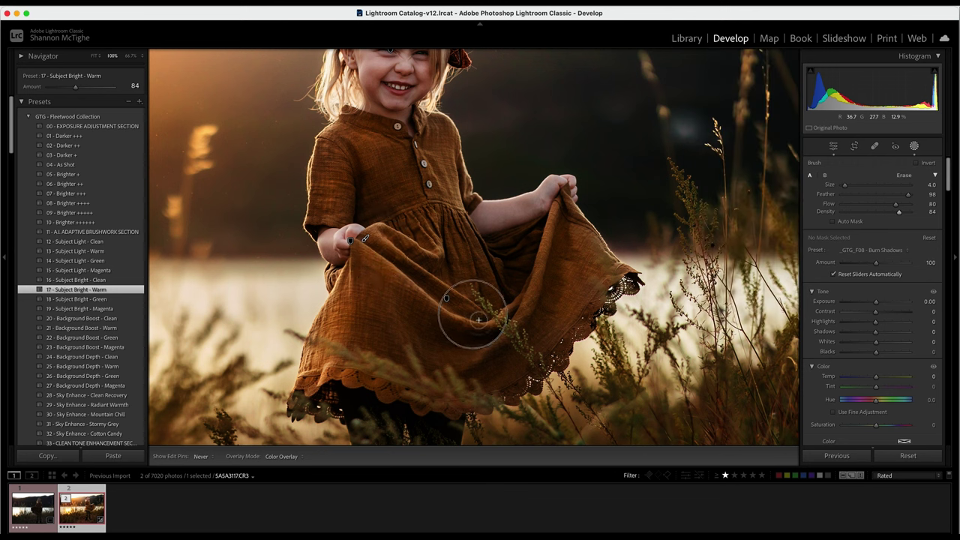
drag(488, 325, 479, 351)
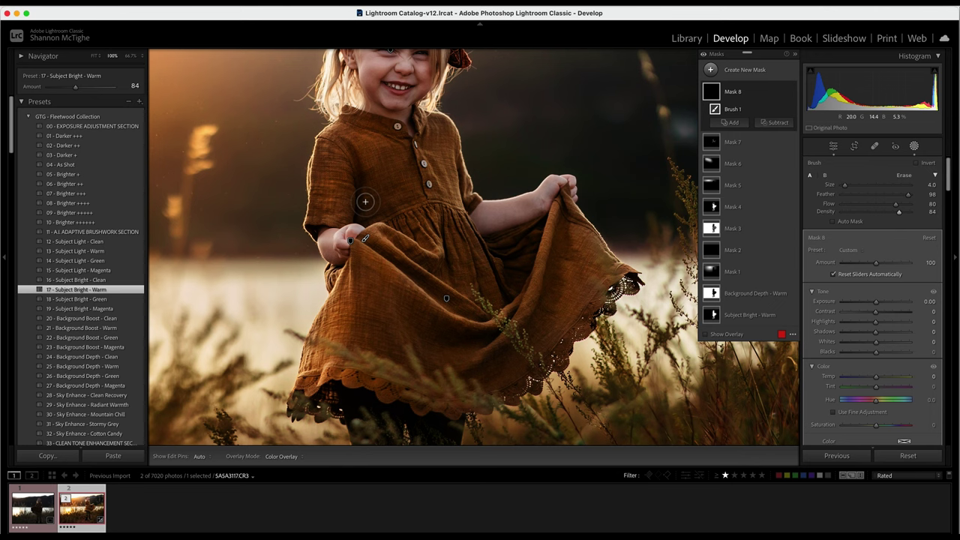
Continue burning the dress shadows around the sleeve and the skirt folds near both hands with brush size 4.
key(h)
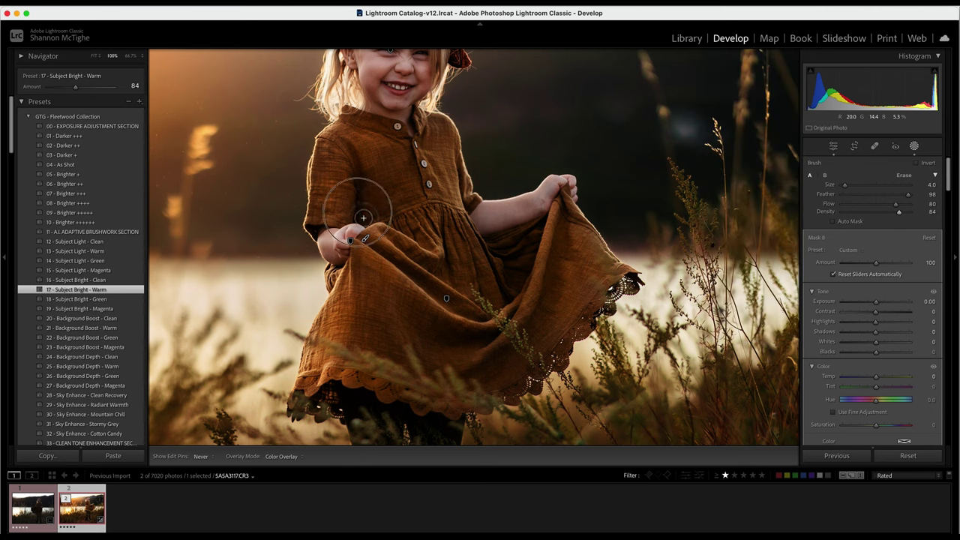
key(h)
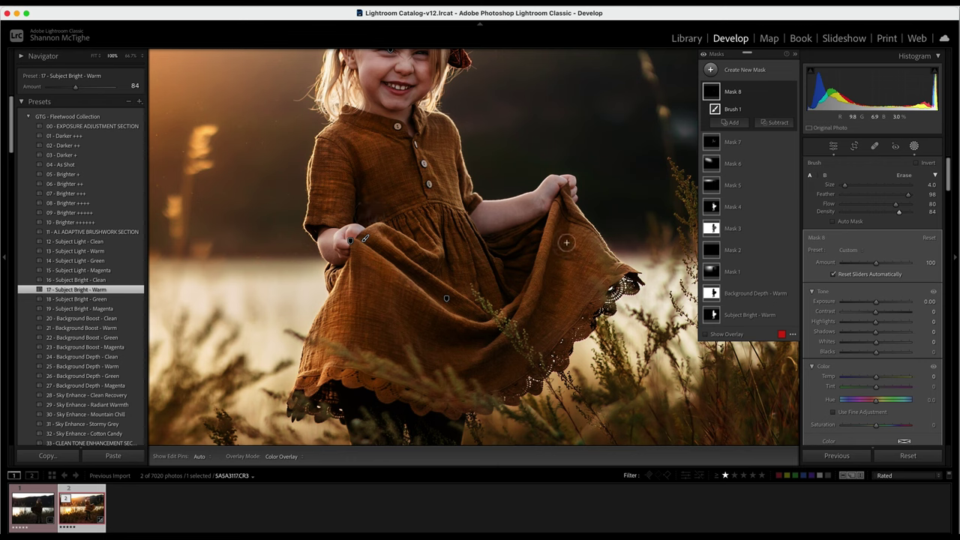
key(h)
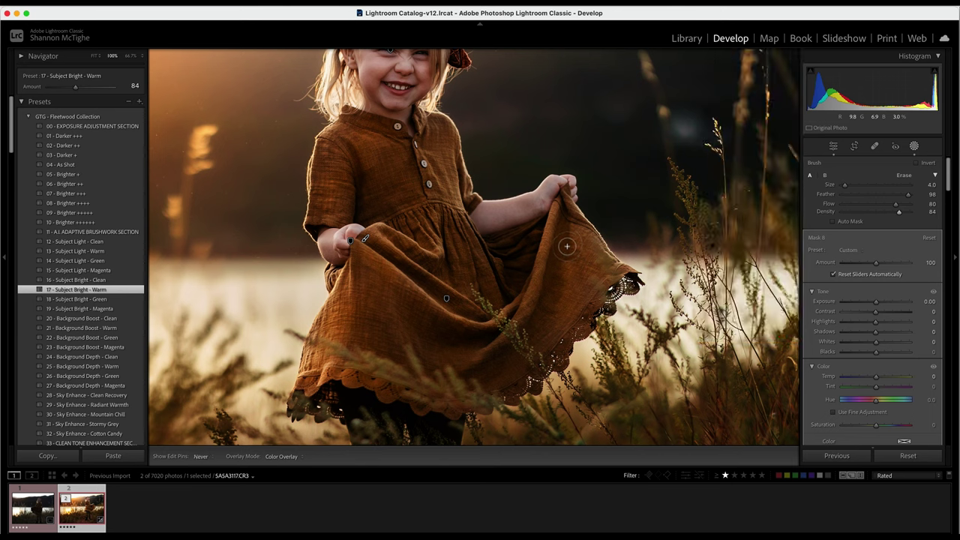
key(h)
Set the brush size to 5 and burn the remaining shadows along the raised side of the skirt toward the lace hem.
scroll(567, 232, up, 3)
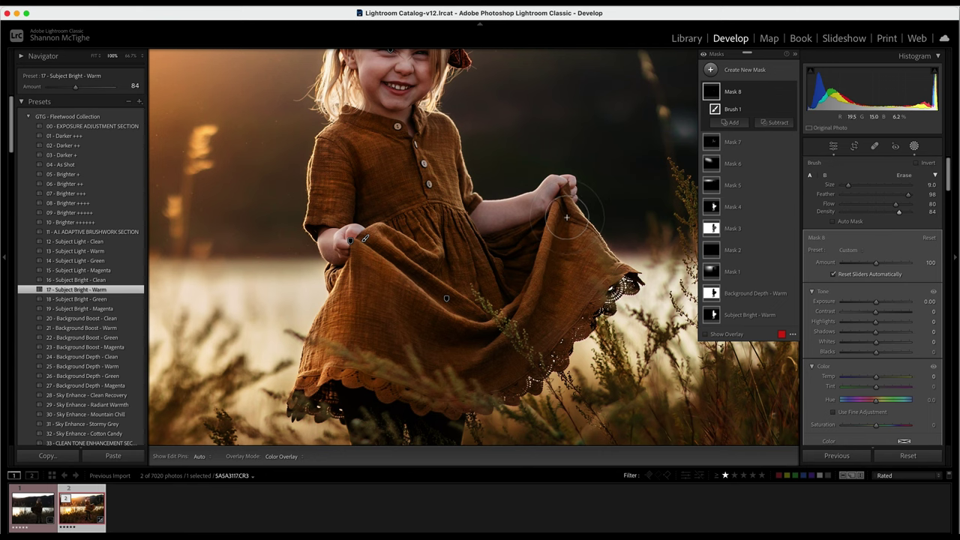
scroll(569, 232, up, 2)
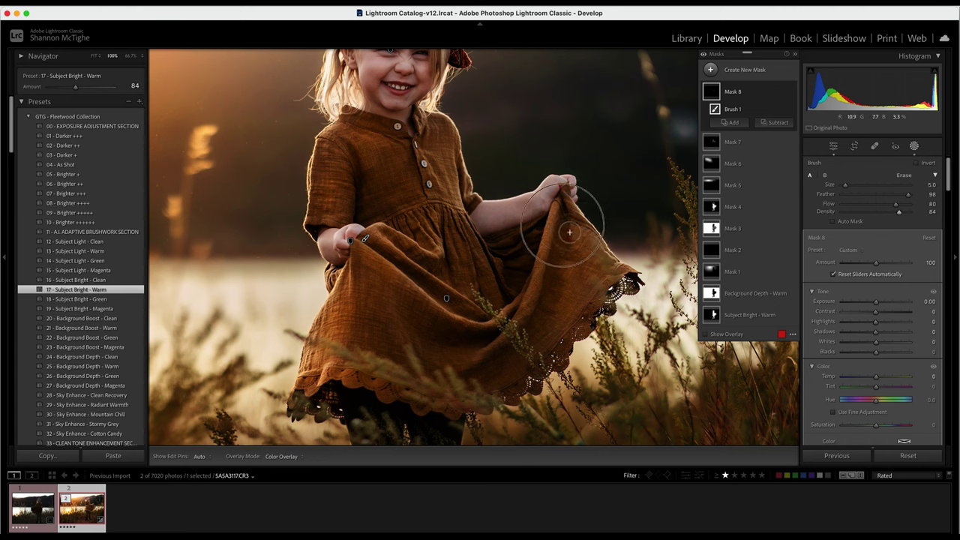
scroll(540, 339, down, 3)
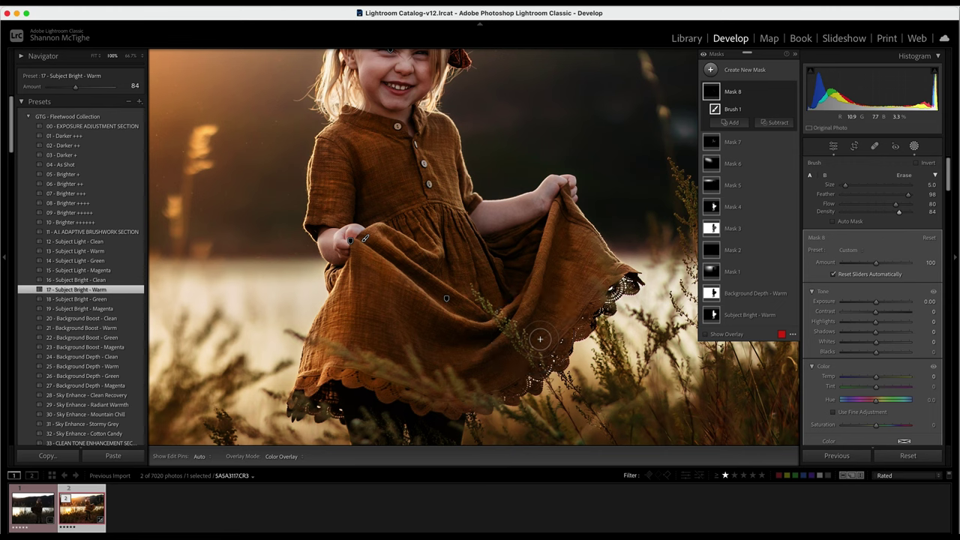
key(h)
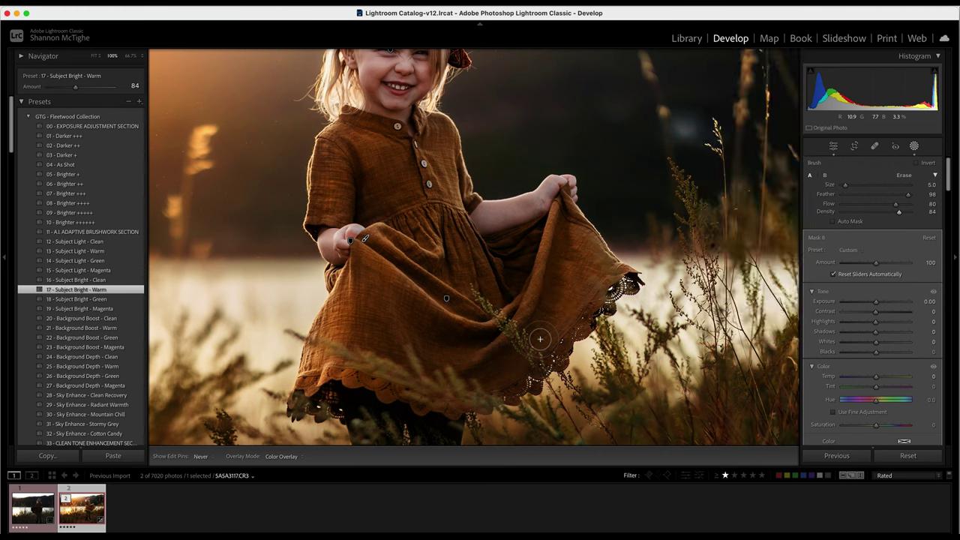
key(h)
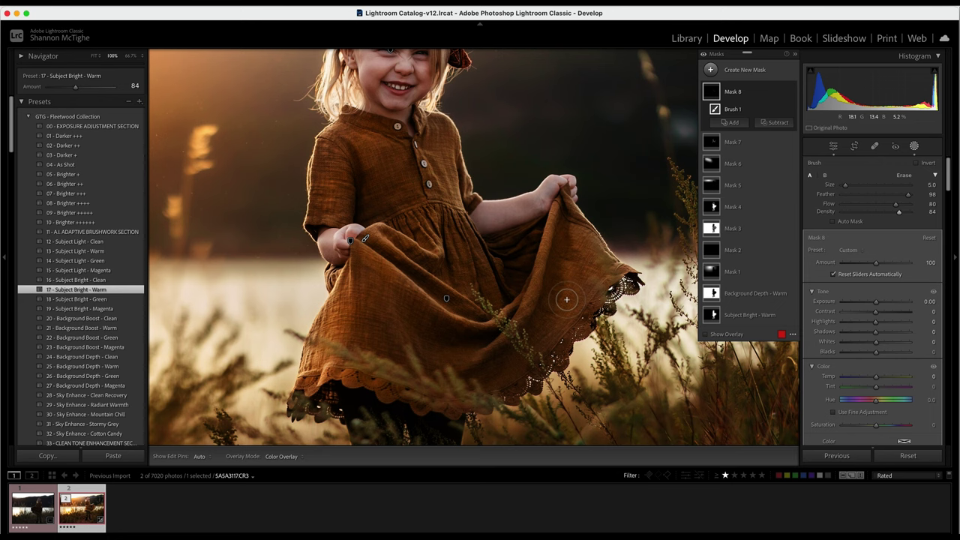
key(h)
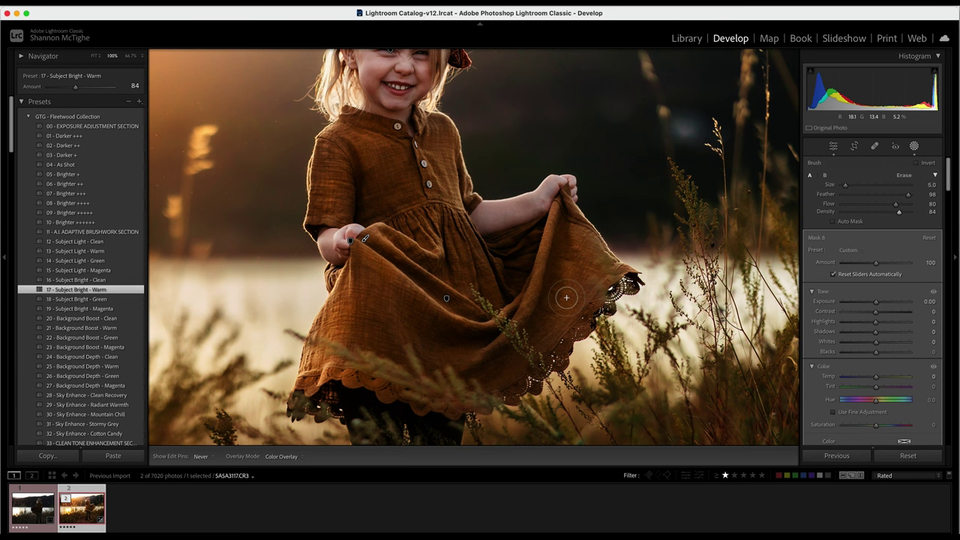
key(h)
Toggle the visibility of Mask 8 and Mask 7 to compare the whole photo with and without the dodging and burning.
key(super+minus)
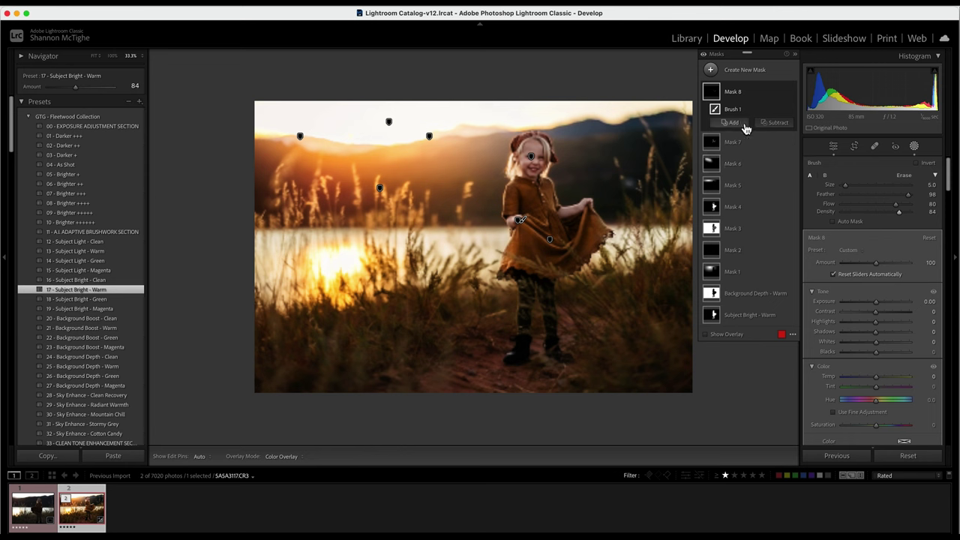
click(792, 92)
click(792, 91)
click(791, 144)
click(791, 142)
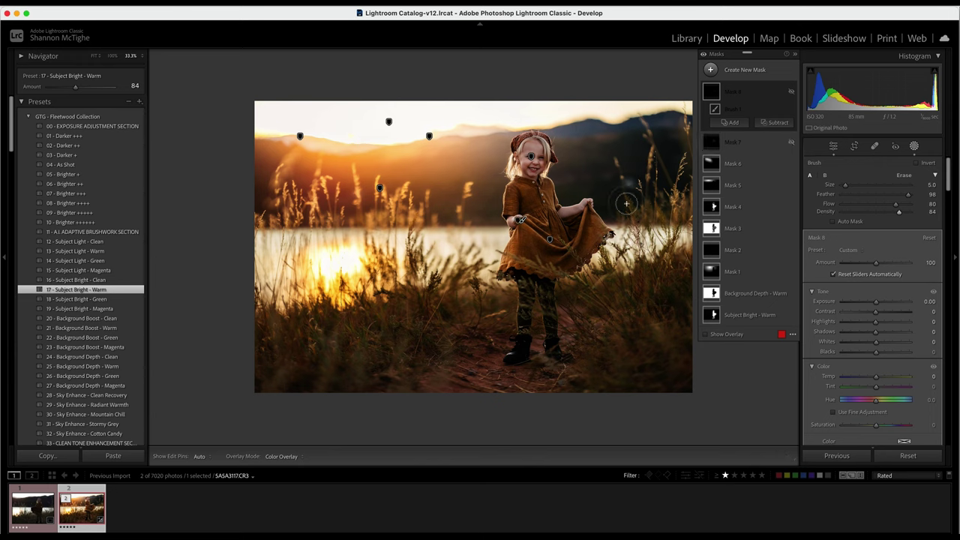
click(789, 206)
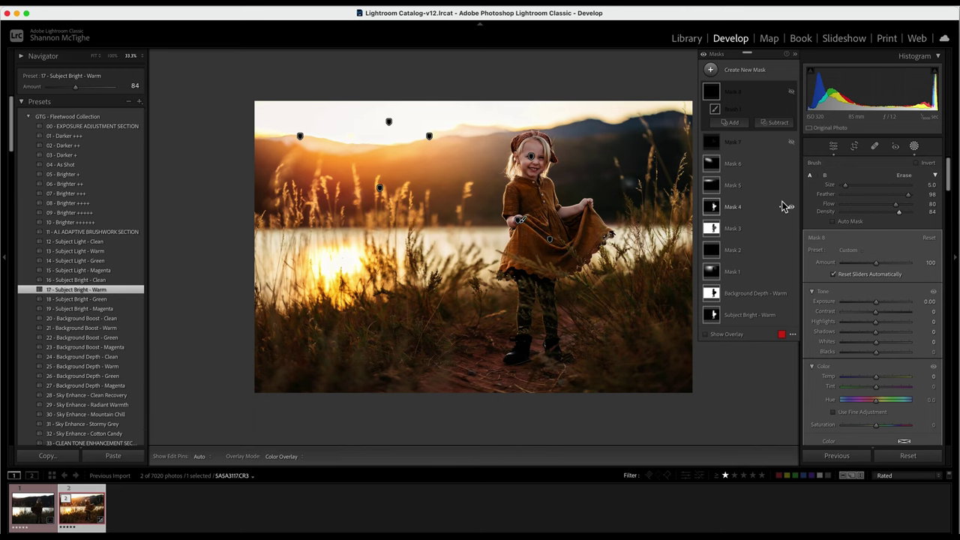
click(791, 91)
click(791, 143)
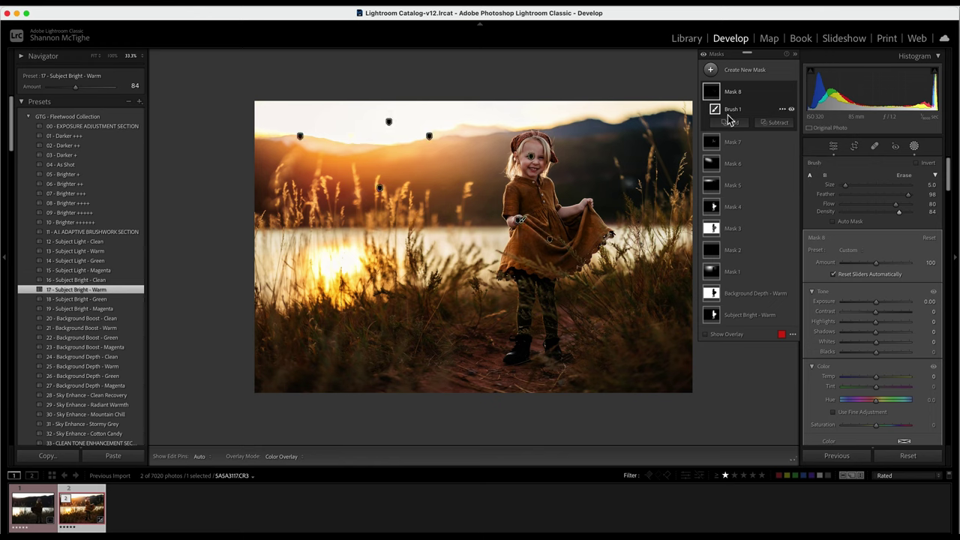
Create a people mask covering the girl's facial skin and body skin, and apply the _GTG_F01 - Skin Glow preset to it.
click(759, 71)
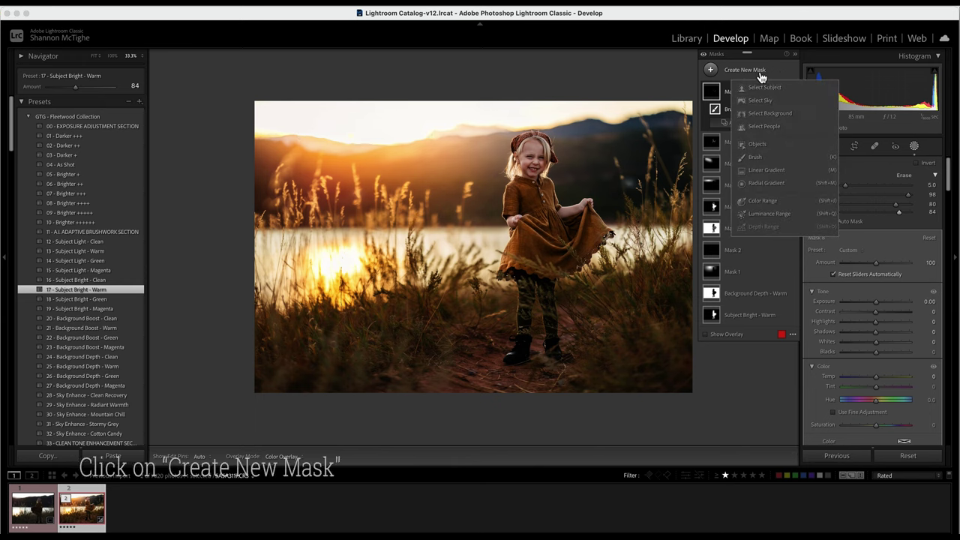
click(759, 128)
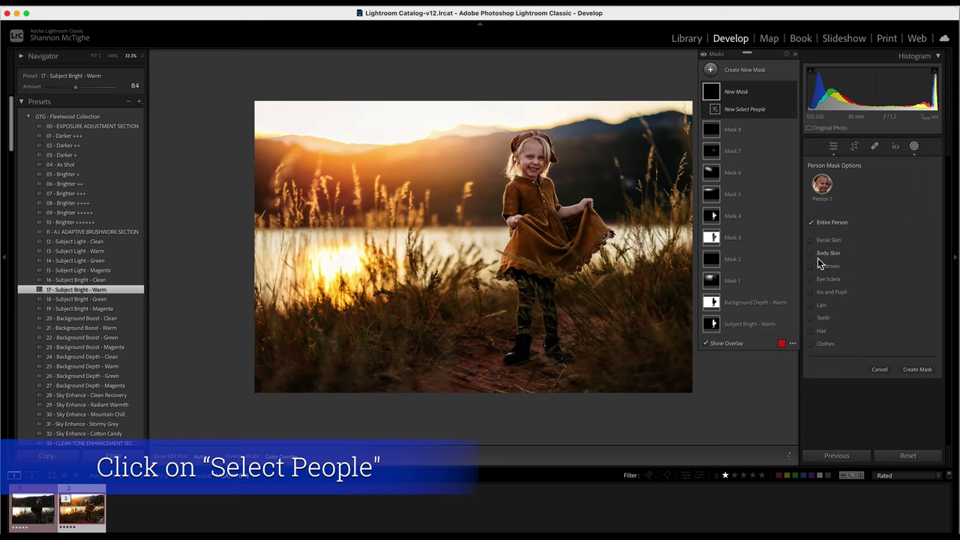
click(812, 255)
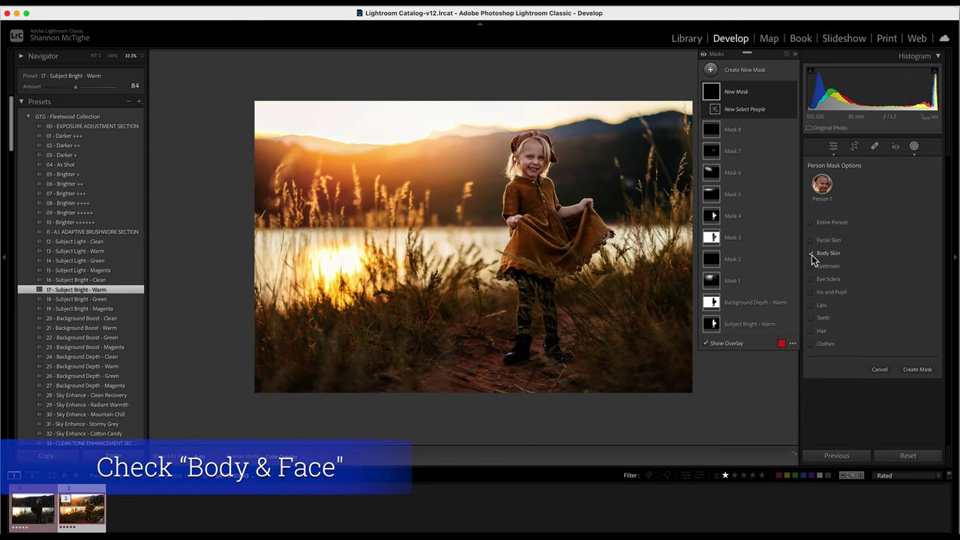
click(813, 242)
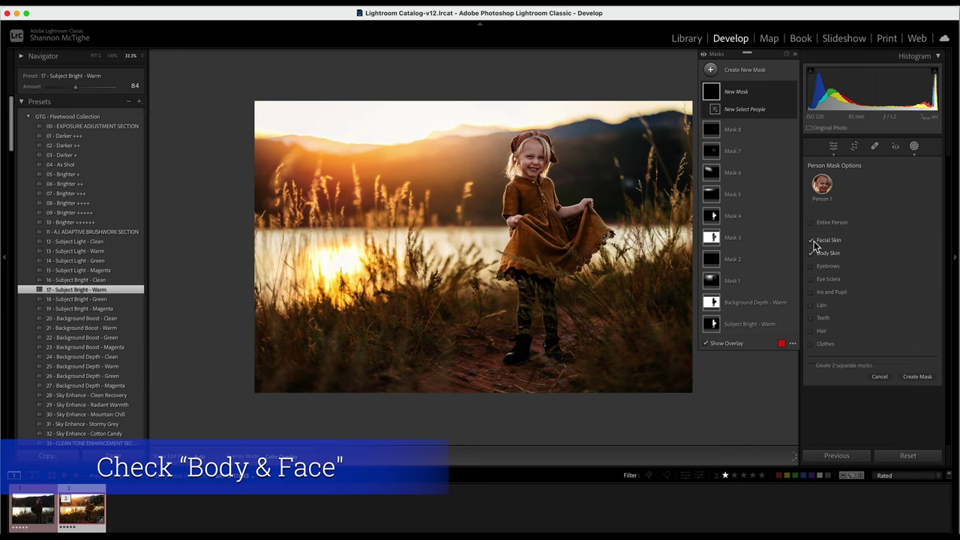
click(918, 377)
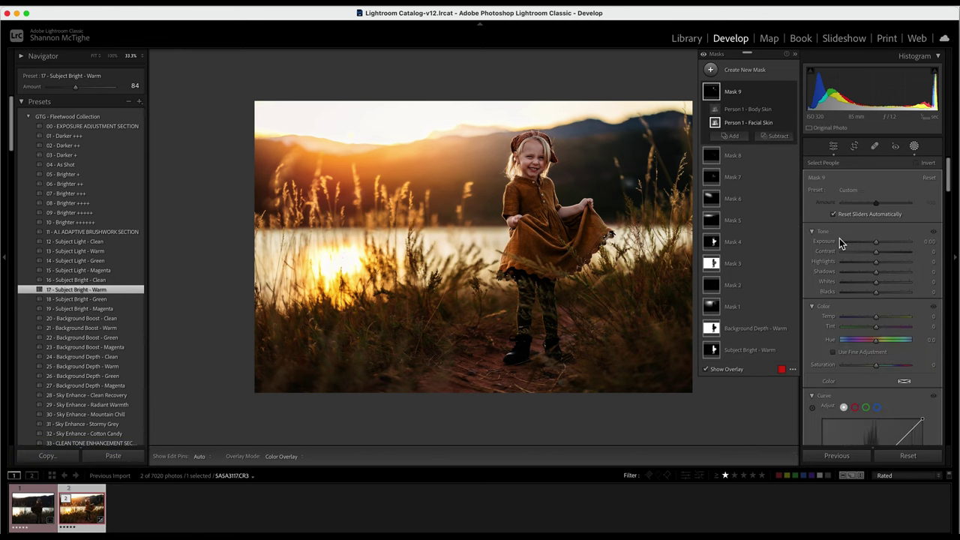
click(851, 191)
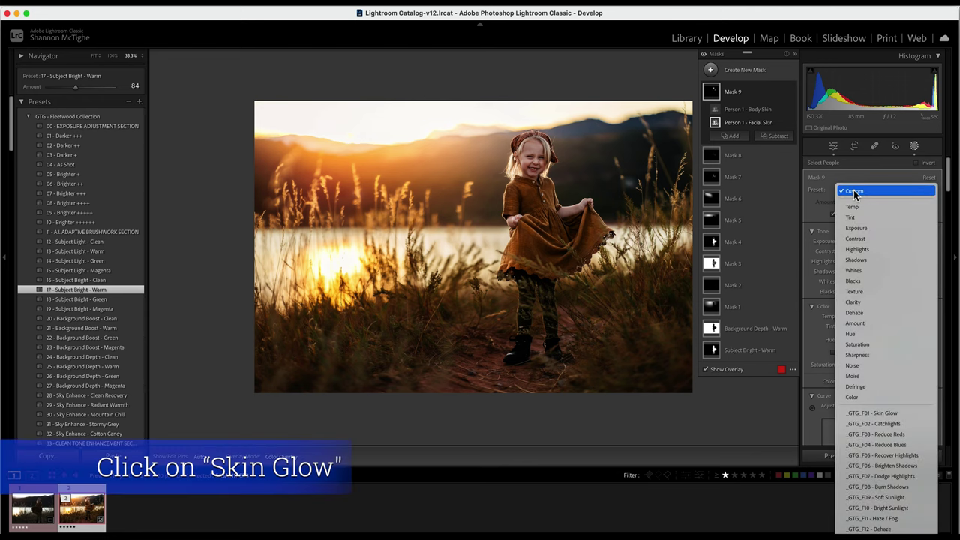
click(876, 413)
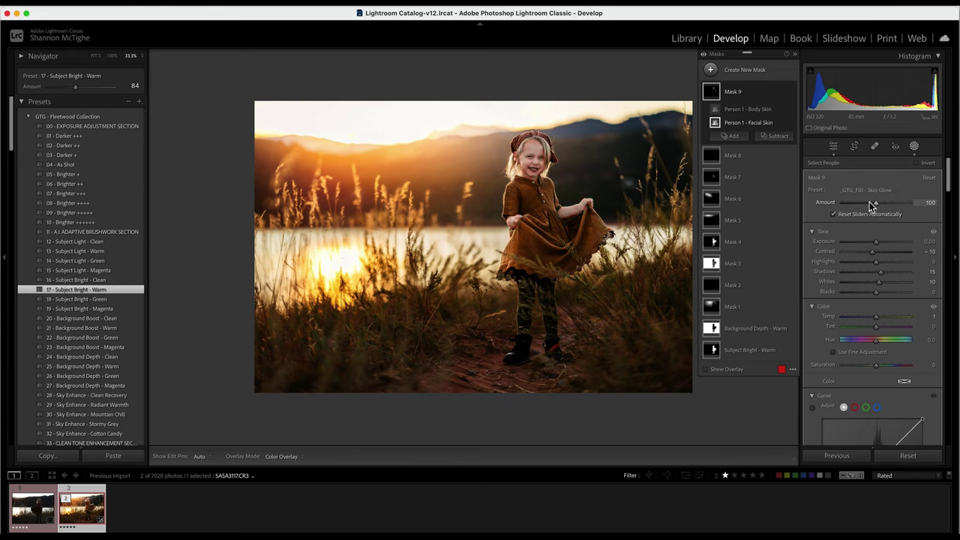
Reduce the Skin Glow preset amount on Mask 9 to 30 and finish masking.
drag(875, 203, 854, 208)
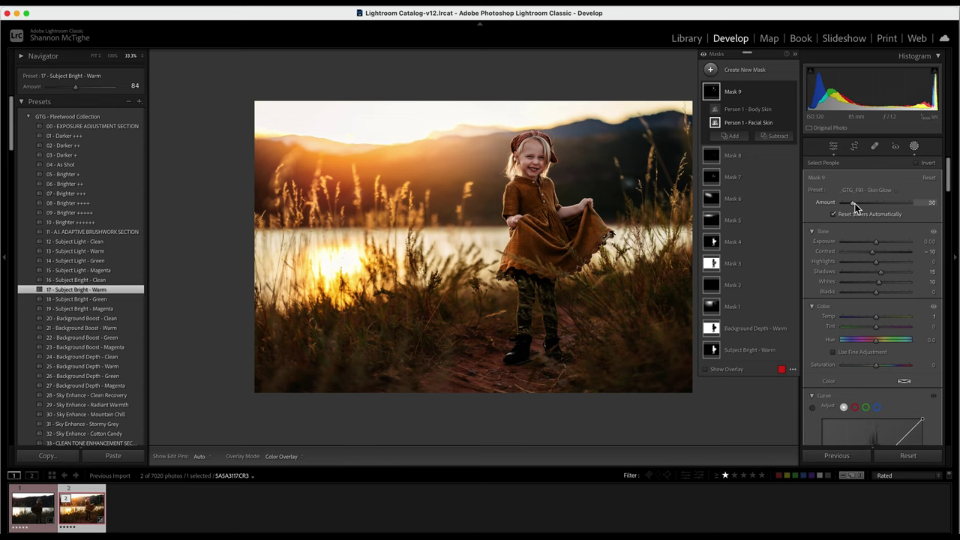
click(914, 147)
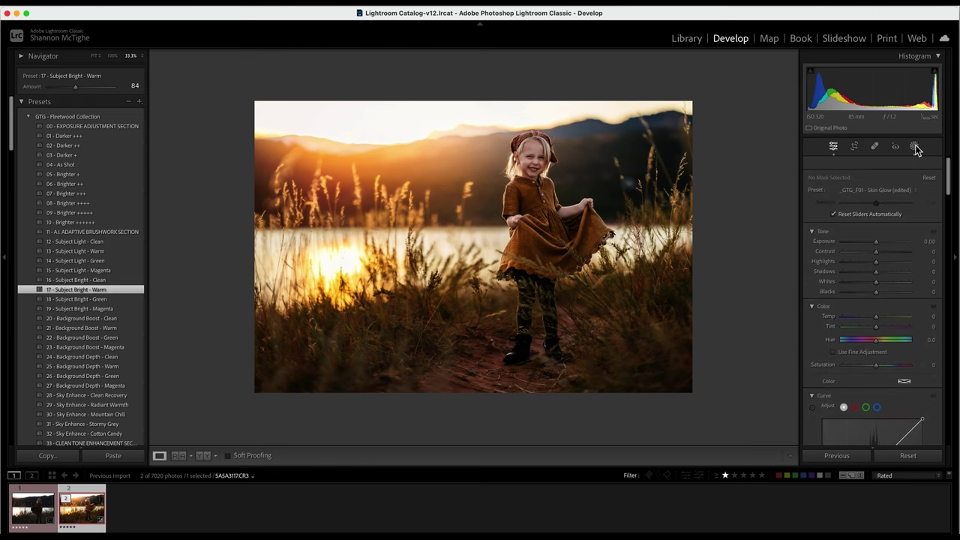
Compare the original and edited photo side by side at fit size, and return to the single-photo view.
click(202, 455)
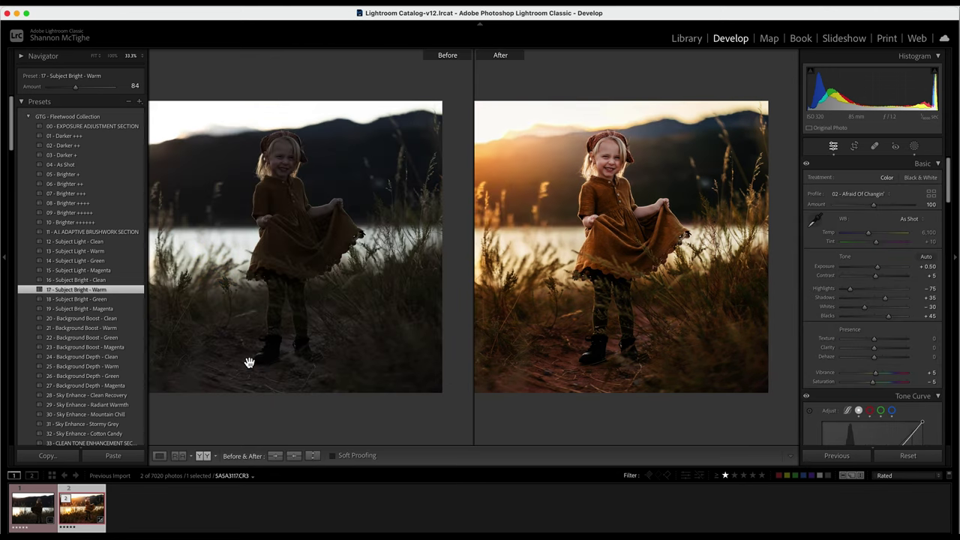
click(353, 342)
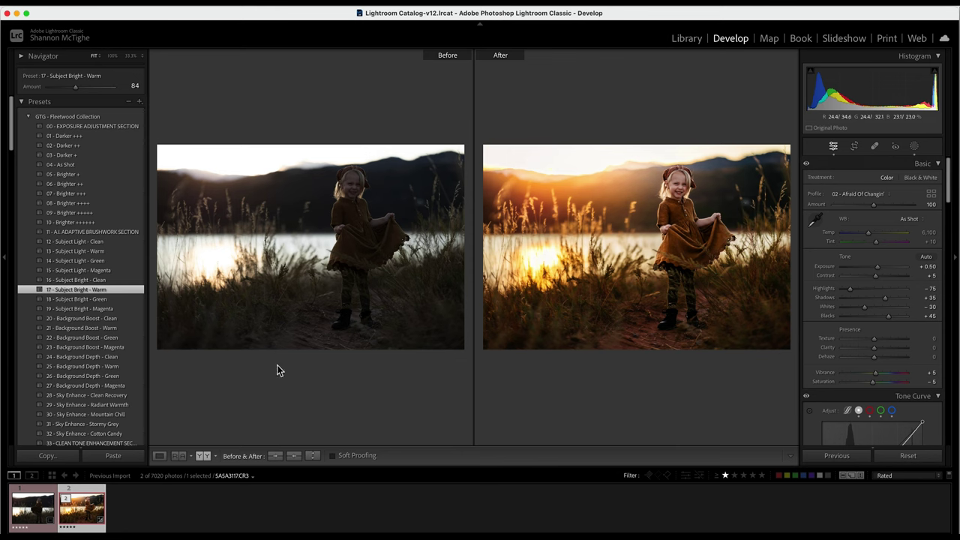
click(159, 457)
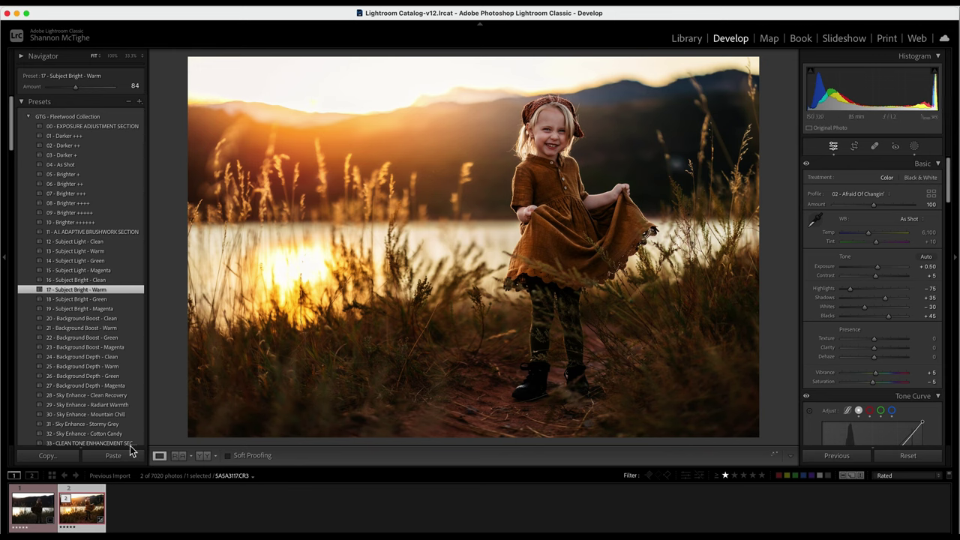
Copy the edited photo's develop settings including all masks, but excluding Transform, Crop and Healing.
click(47, 455)
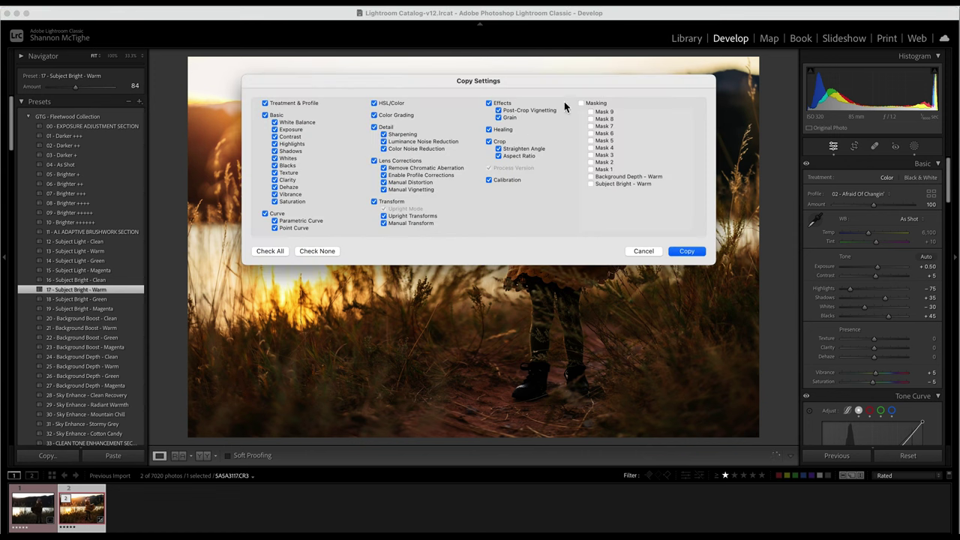
click(582, 103)
click(374, 202)
click(489, 141)
click(489, 129)
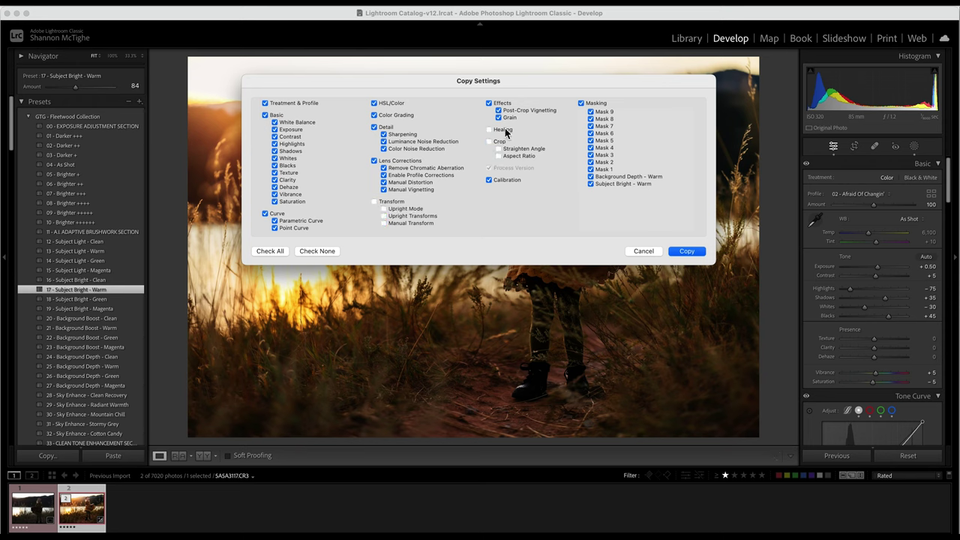
click(687, 252)
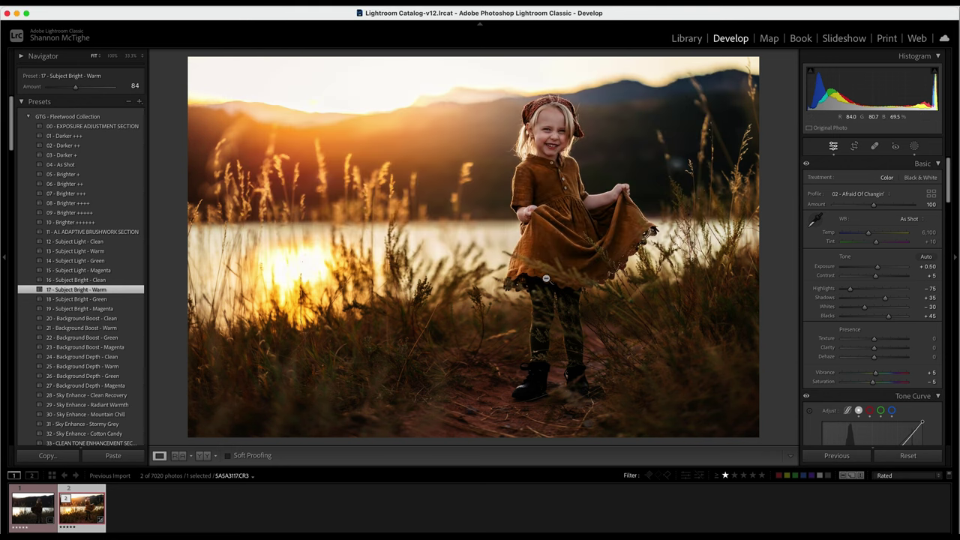
Paste the copied settings onto the other, unedited photo of the girl and reselect the originally edited photo.
click(33, 516)
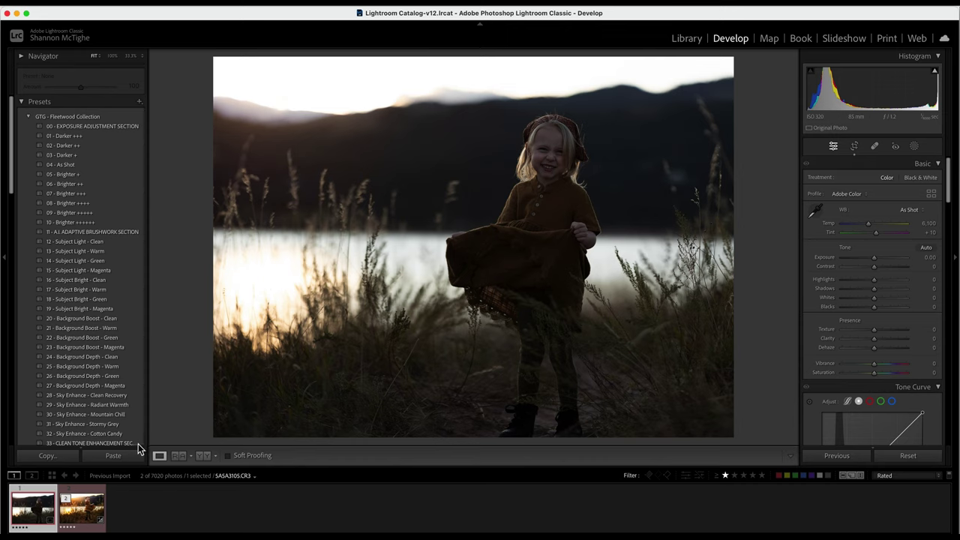
click(119, 455)
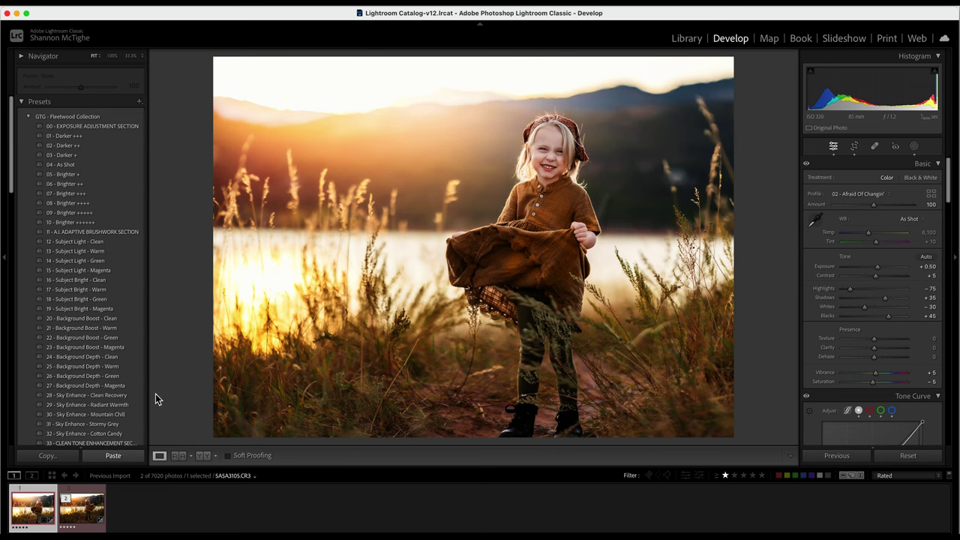
click(99, 524)
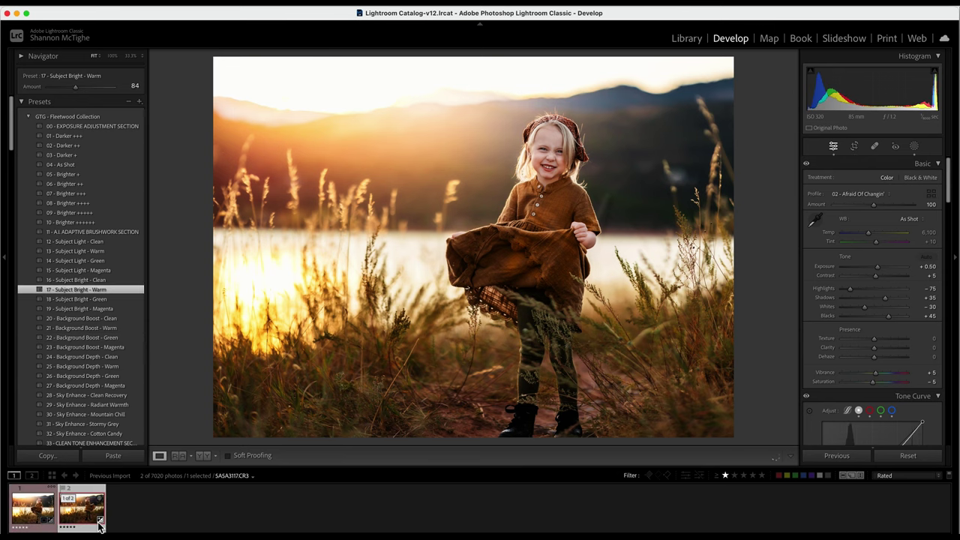